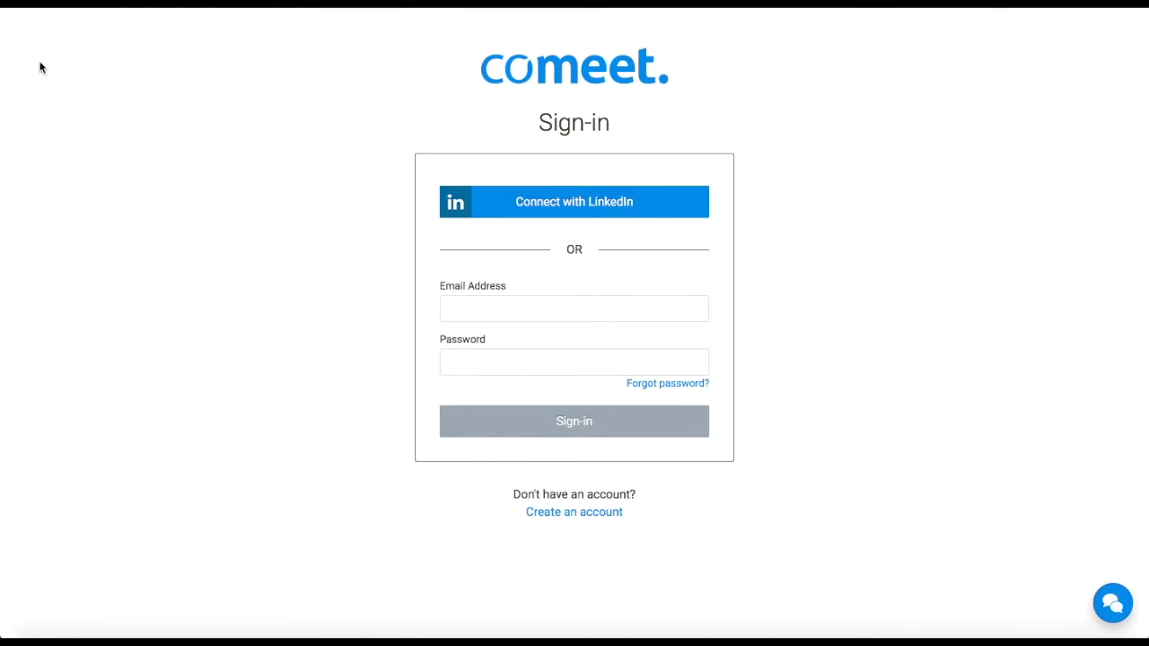
Choose 'Connect with LinkedIn' on the Comeet sign-in page
{"action": "left_click", "coordinate": [522, 211]}
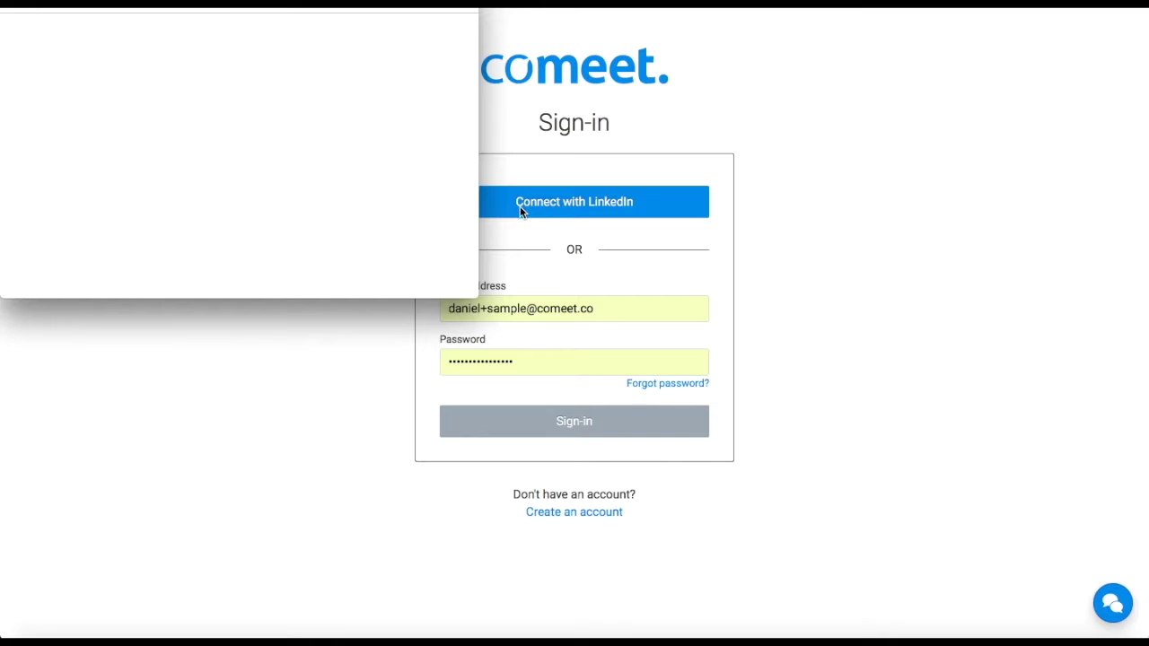
Allow LinkedIn access so Comeet loads the My Tasks page with 18 tasks
{"action": "left_click", "coordinate": [171, 469]}
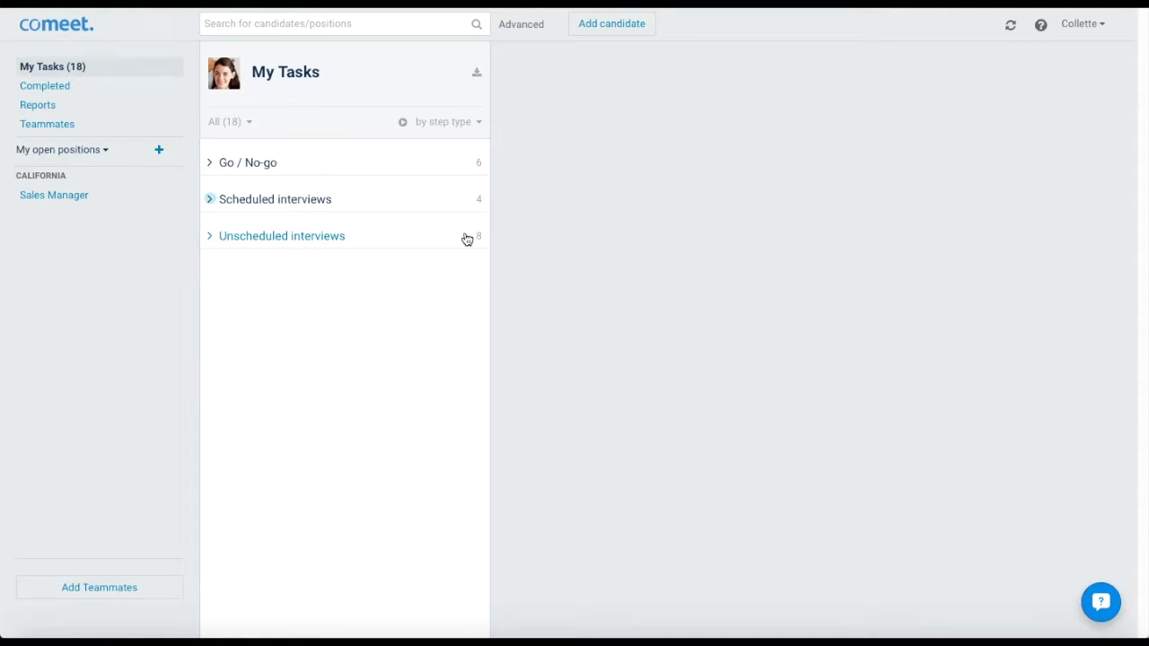
Open the candidate with today's 3:00 PM phone interview and view his editable details without saving
{"action": "left_click", "coordinate": [459, 201]}
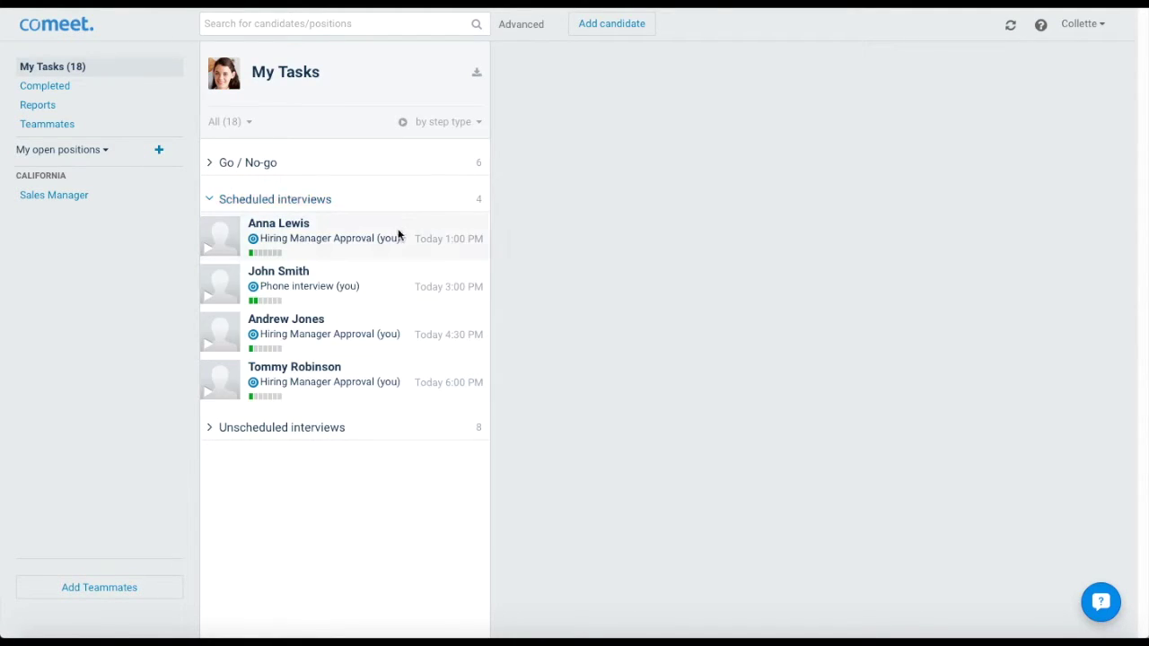
{"action": "left_click", "coordinate": [356, 284]}
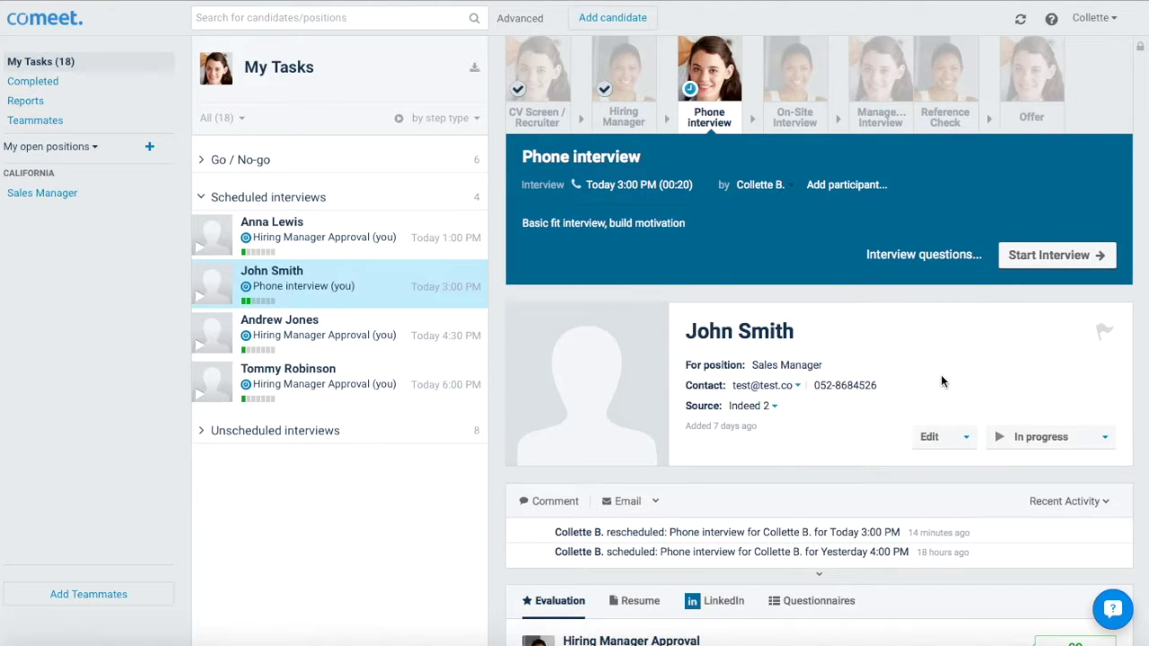
{"action": "left_click", "coordinate": [962, 437]}
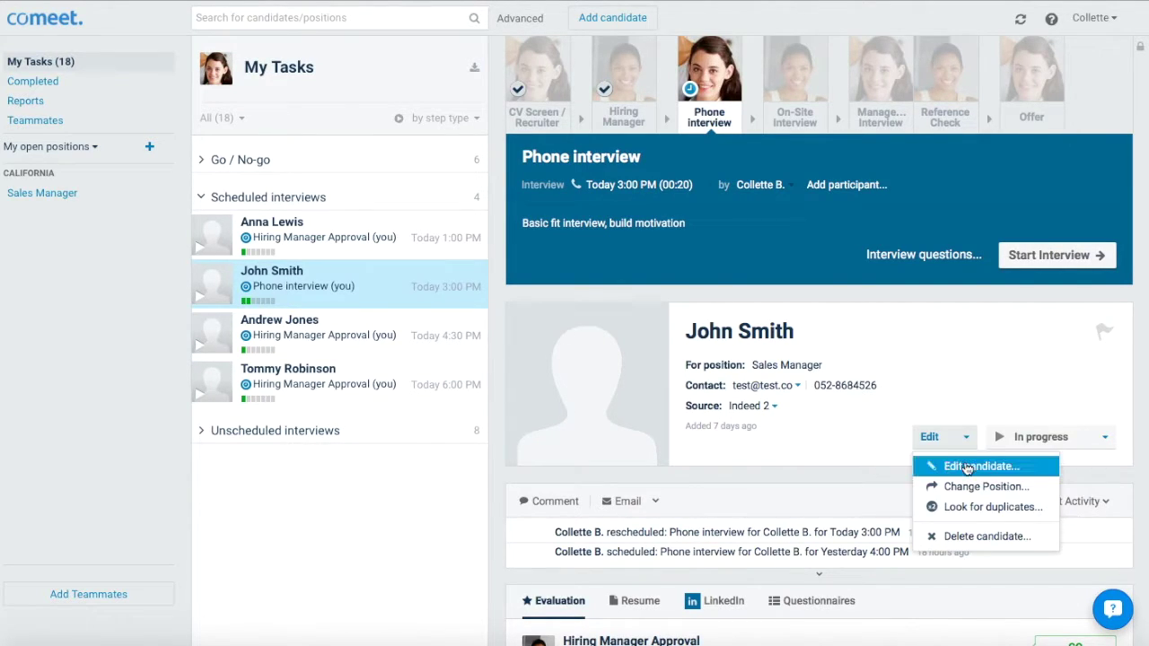
{"action": "left_click", "coordinate": [966, 466]}
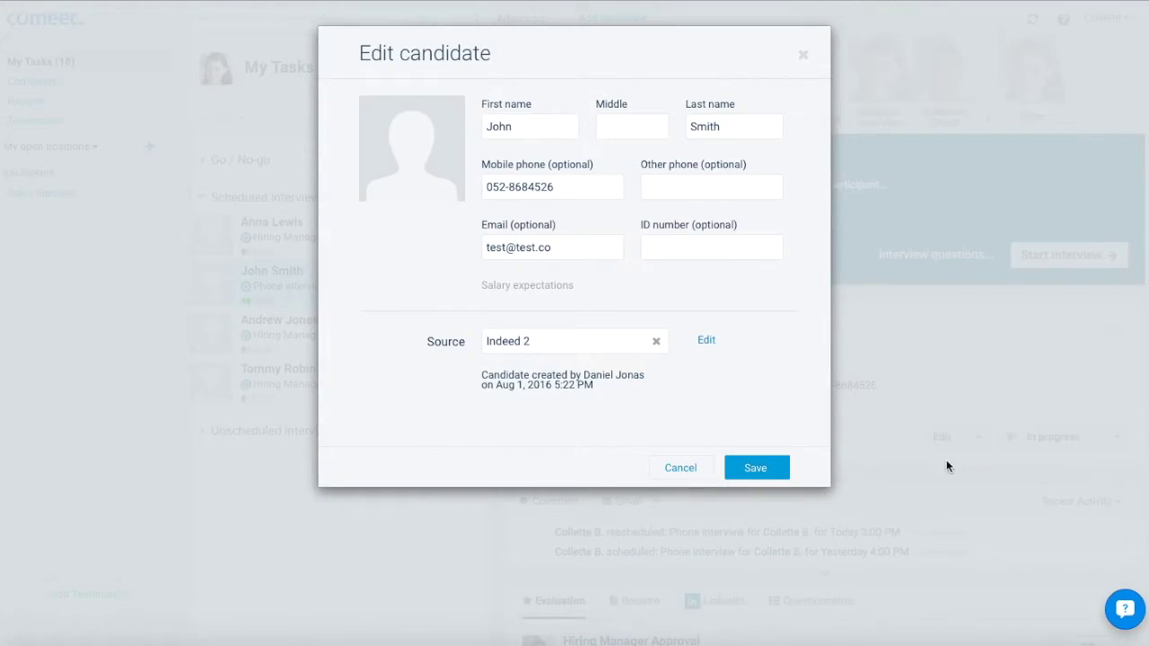
{"action": "left_click", "coordinate": [693, 465]}
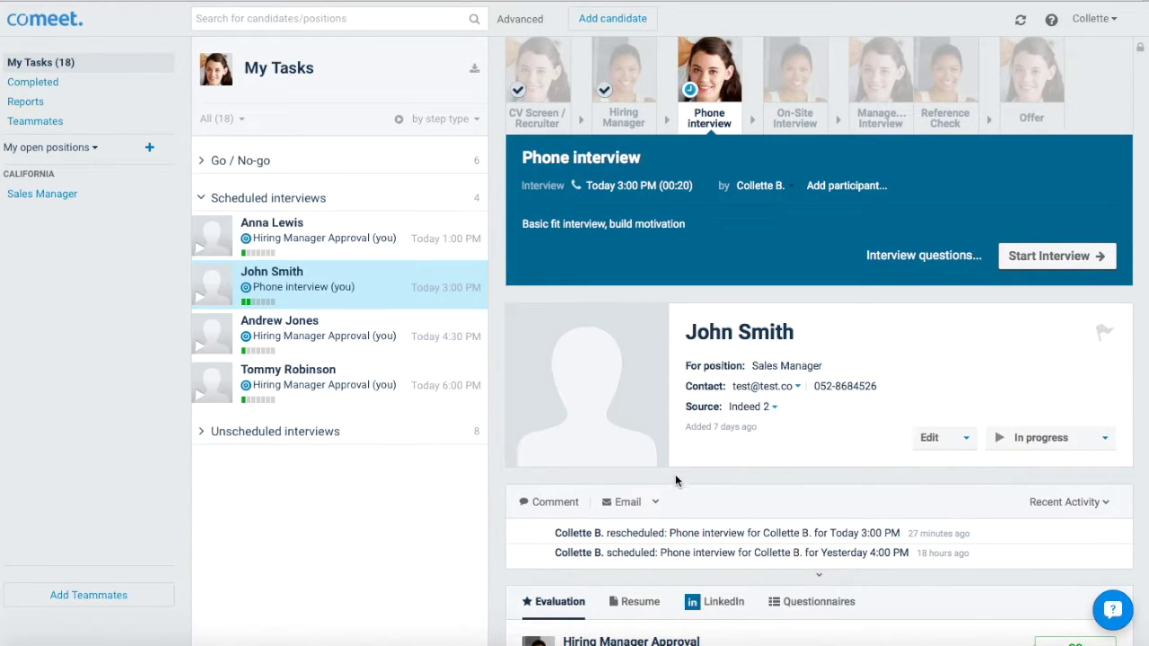
Post a comment tagging a teammate, asking them to cover the candidate's prior work experience
{"action": "left_click", "coordinate": [558, 509]}
{"action": "type", "text": "@"}
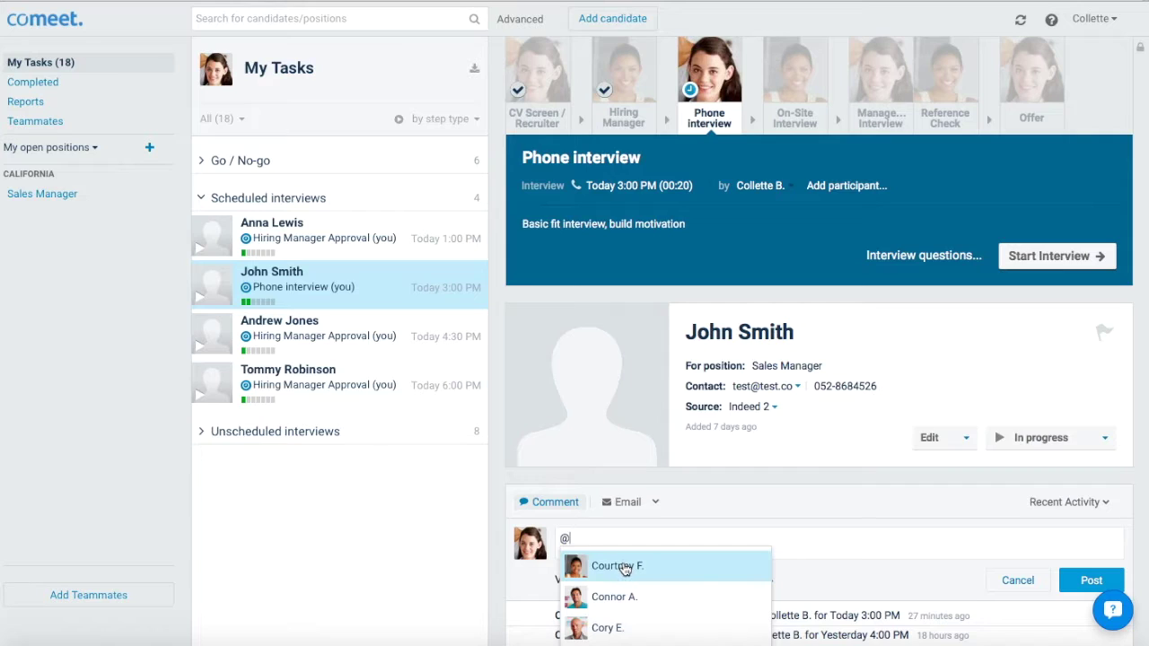
{"action": "left_click", "coordinate": [623, 566]}
{"action": "type", "text": "Please ask John about his prior work experience"}
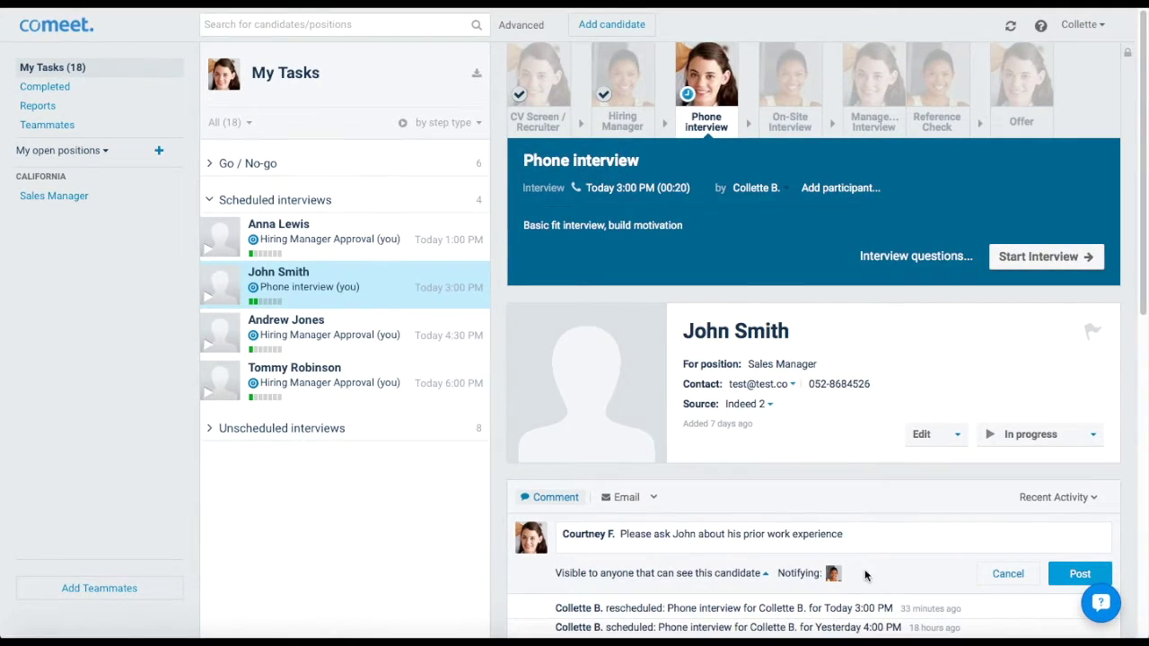
{"action": "left_click", "coordinate": [1077, 574]}
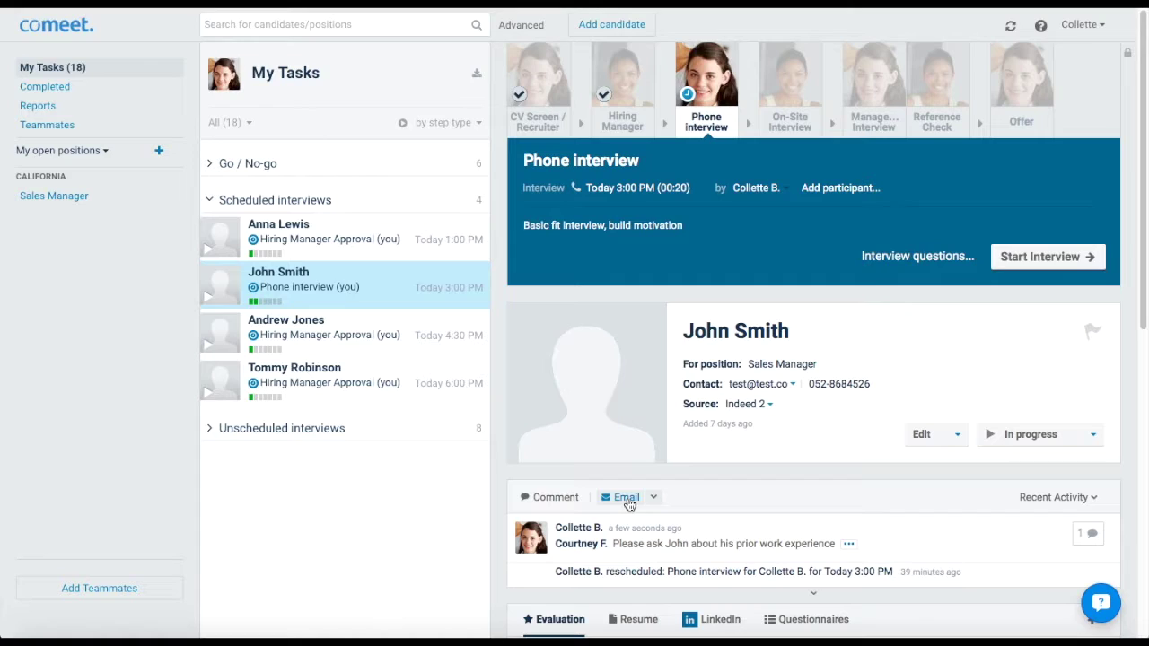
Send the candidate an email from the 'Phone Interview Request' company template
{"action": "left_click", "coordinate": [654, 499]}
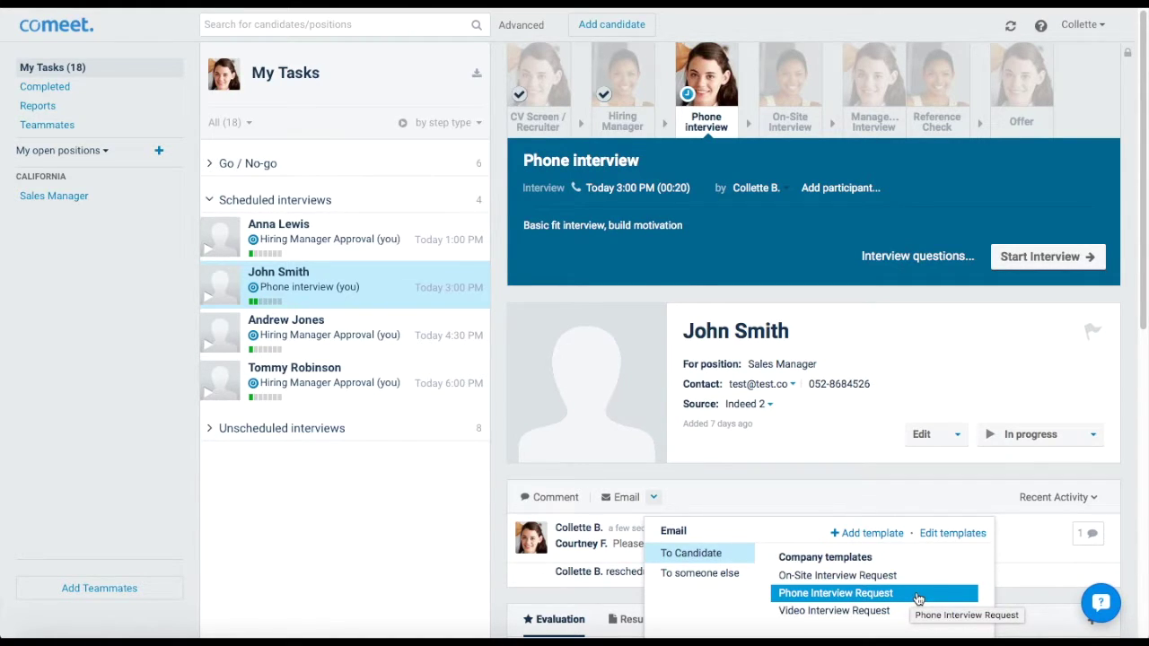
{"action": "left_click", "coordinate": [917, 594]}
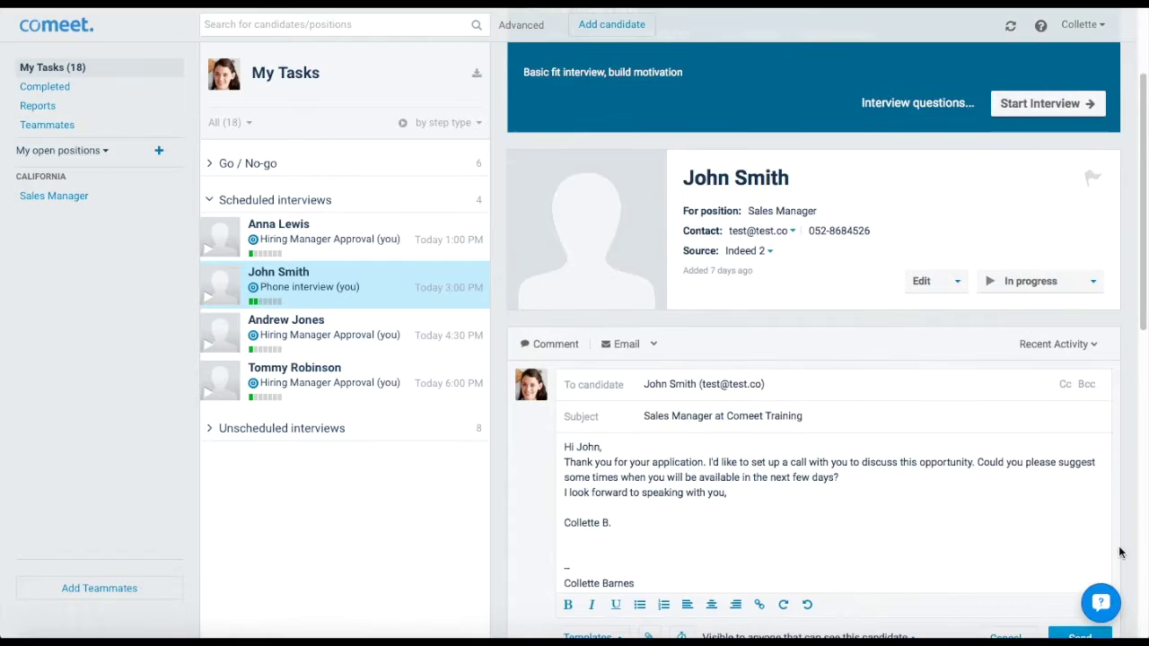
{"action": "scroll", "coordinate": [1119, 552], "scroll_direction": "down", "scroll_amount": 2}
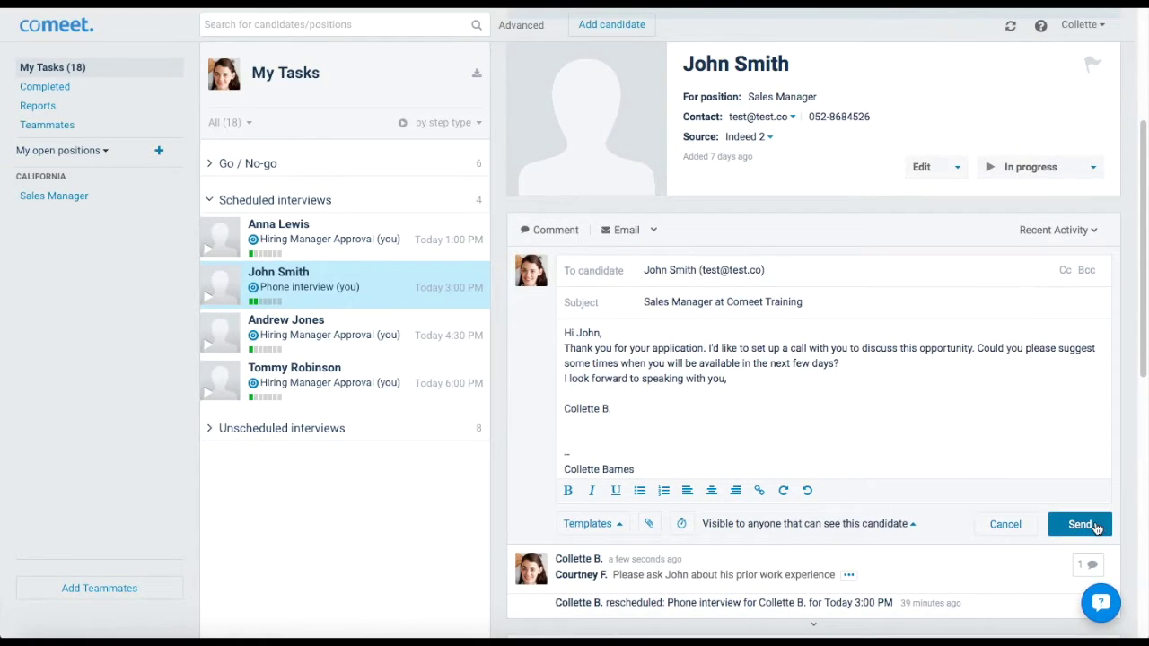
{"action": "left_click", "coordinate": [1096, 529]}
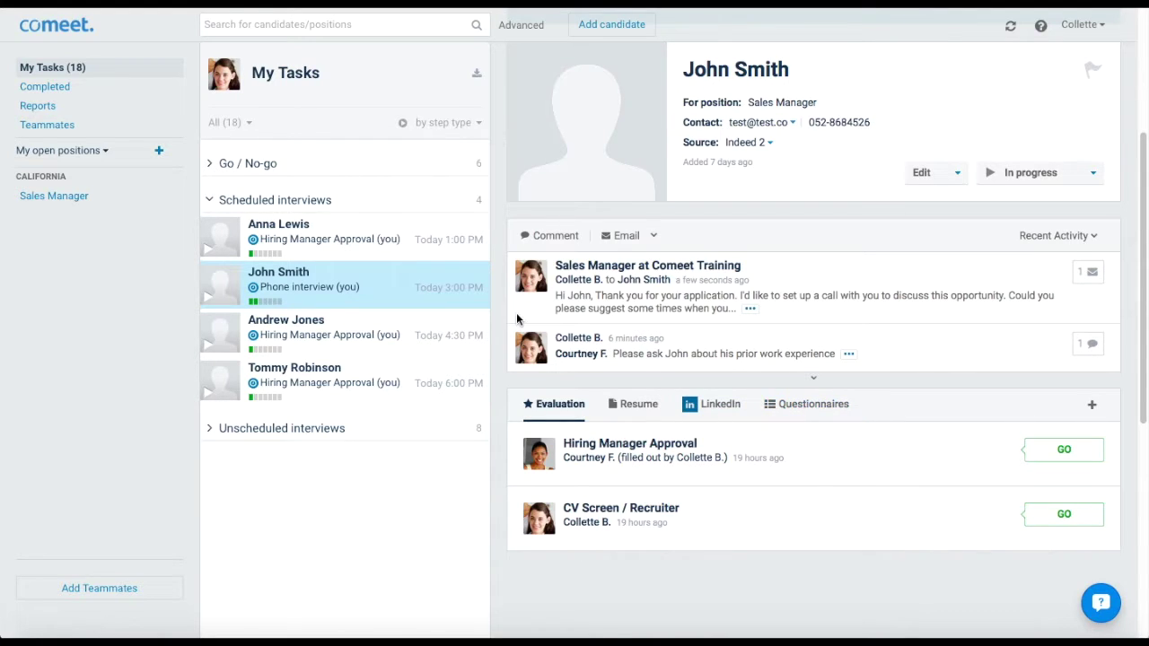
Start a new 'Customer Success Manager' position with a teammate as hiring manager
{"action": "left_click", "coordinate": [159, 152]}
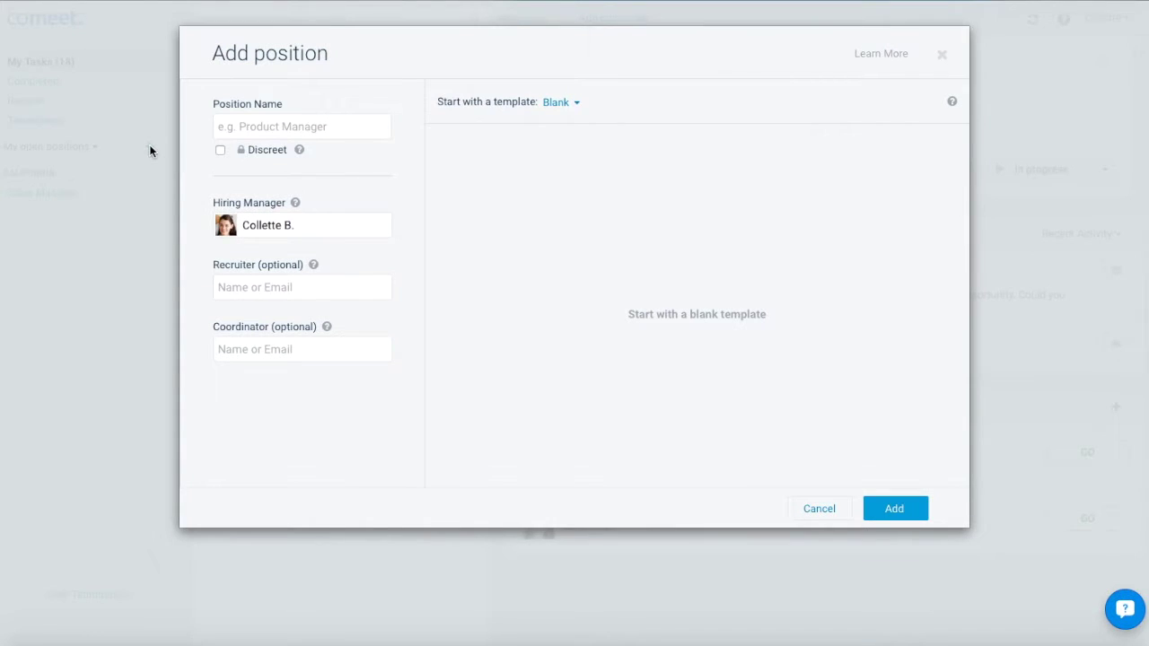
{"action": "left_click", "coordinate": [223, 128]}
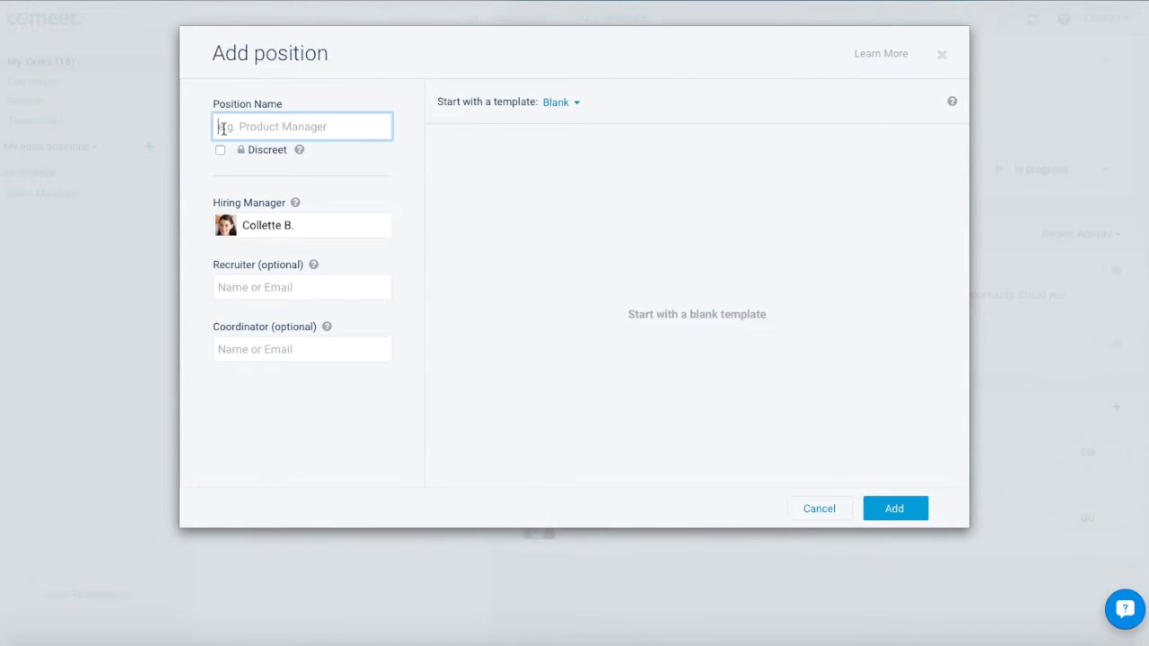
{"action": "type", "text": "Customer Success Manage"}
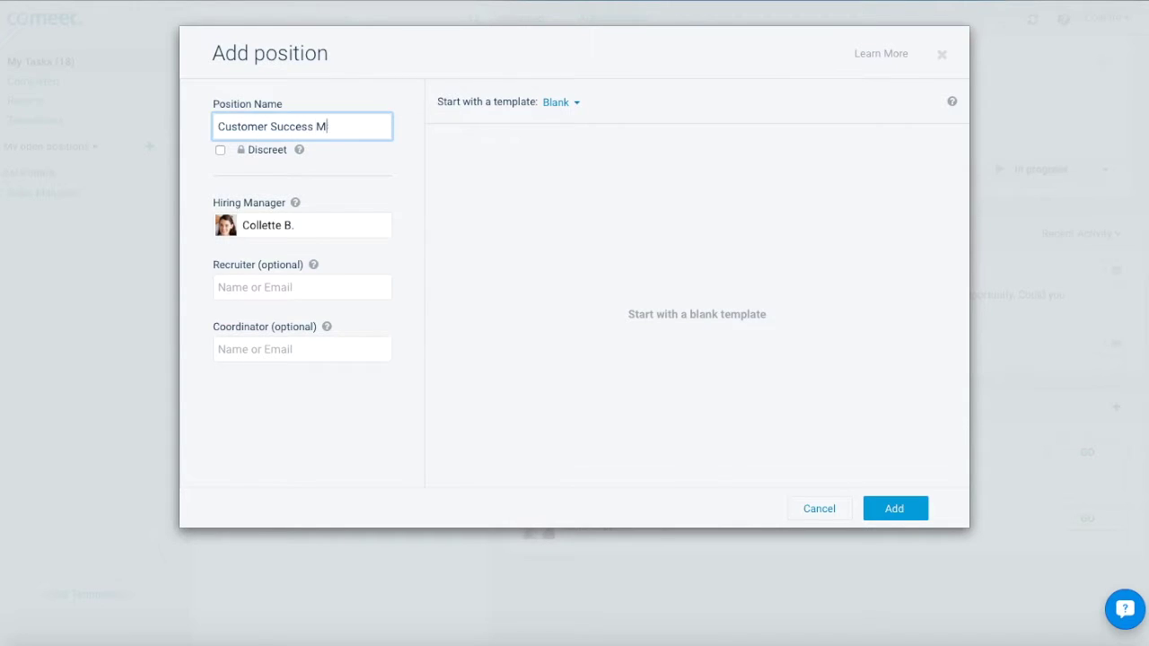
{"action": "type", "text": "r"}
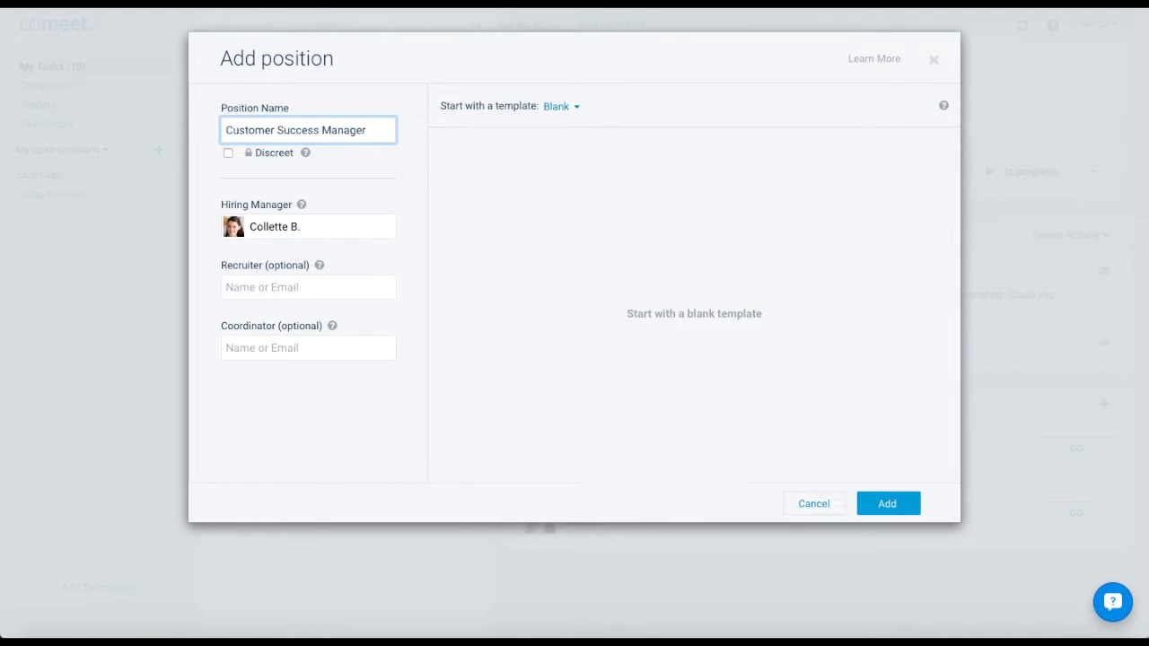
{"action": "left_click", "coordinate": [318, 225]}
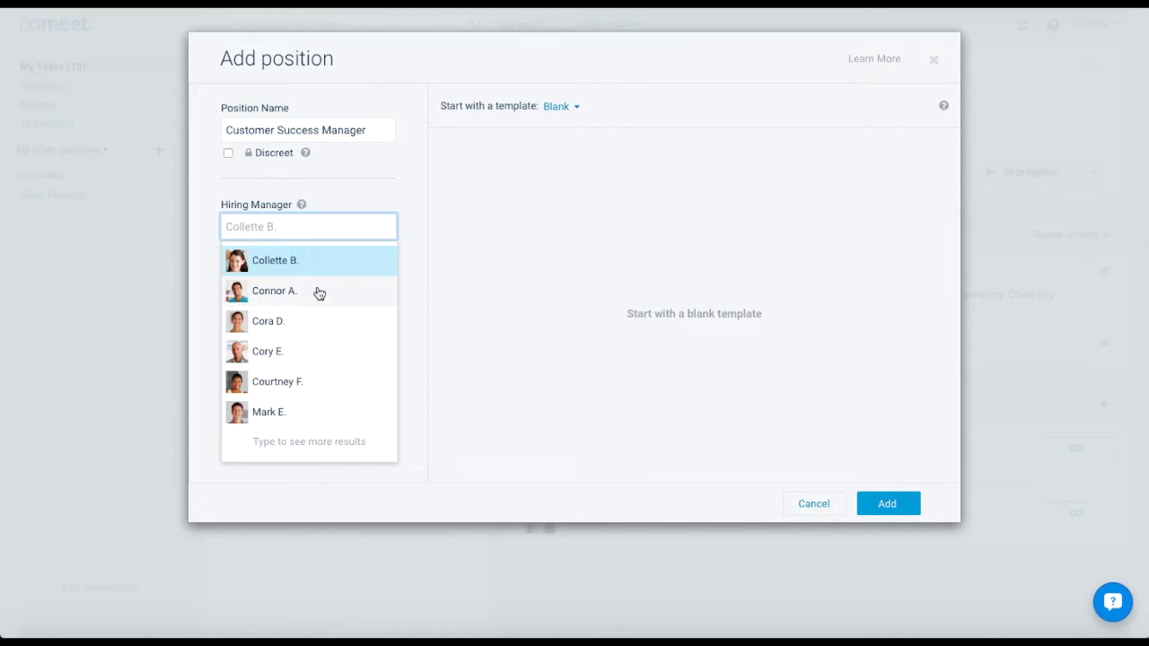
{"action": "left_click", "coordinate": [310, 386]}
Make yourself recruiter and another teammate coordinator, then create it from the Blank template
{"action": "left_click", "coordinate": [311, 288]}
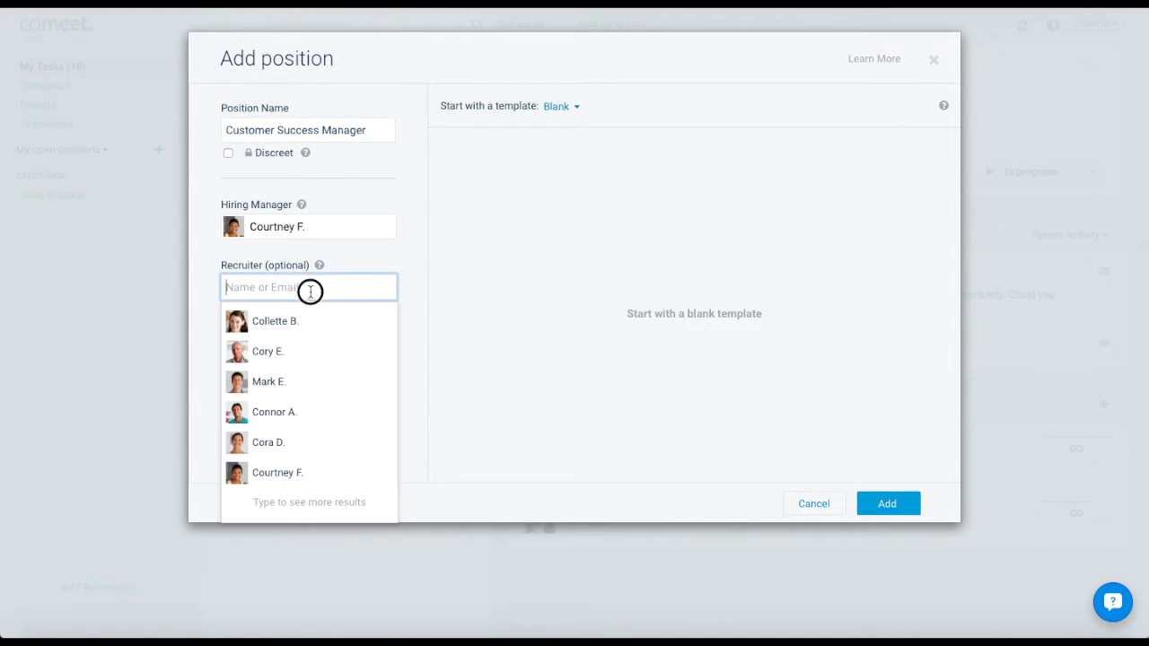
{"action": "left_click", "coordinate": [310, 323]}
{"action": "left_click", "coordinate": [313, 348]}
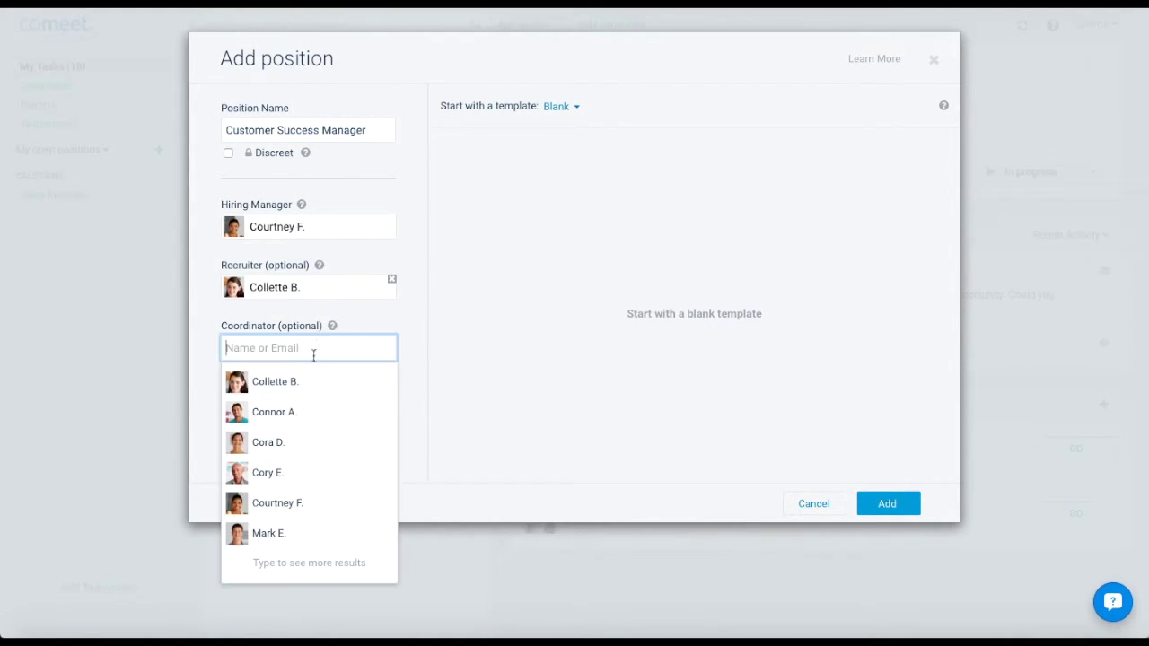
{"action": "left_click", "coordinate": [319, 422]}
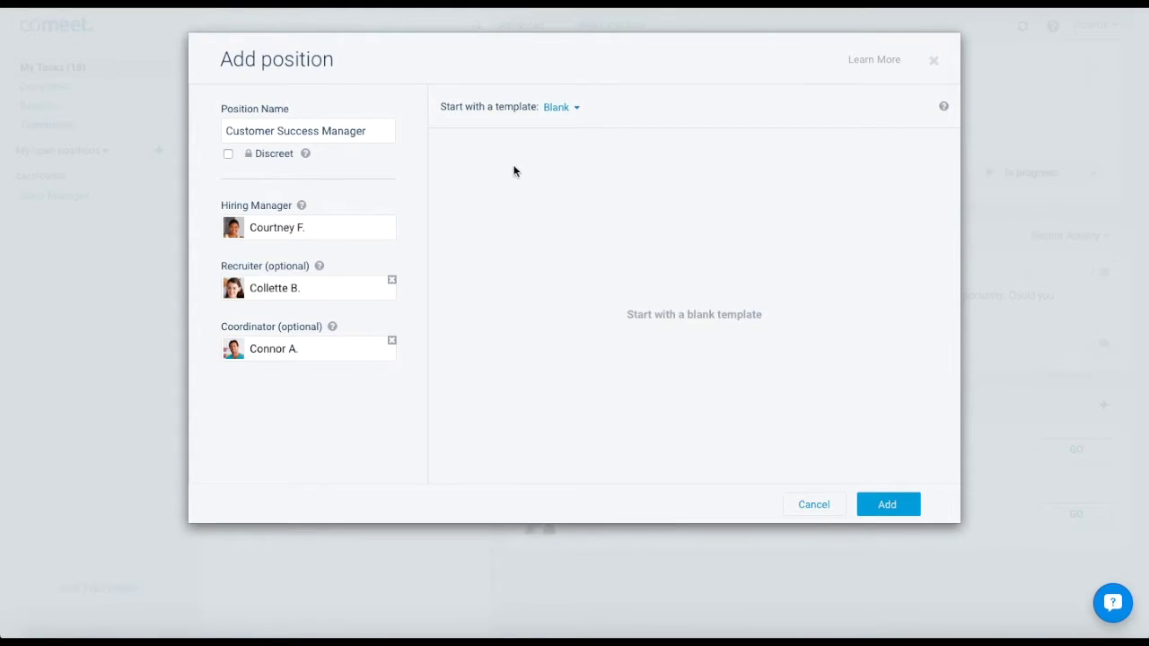
{"action": "left_click", "coordinate": [556, 110]}
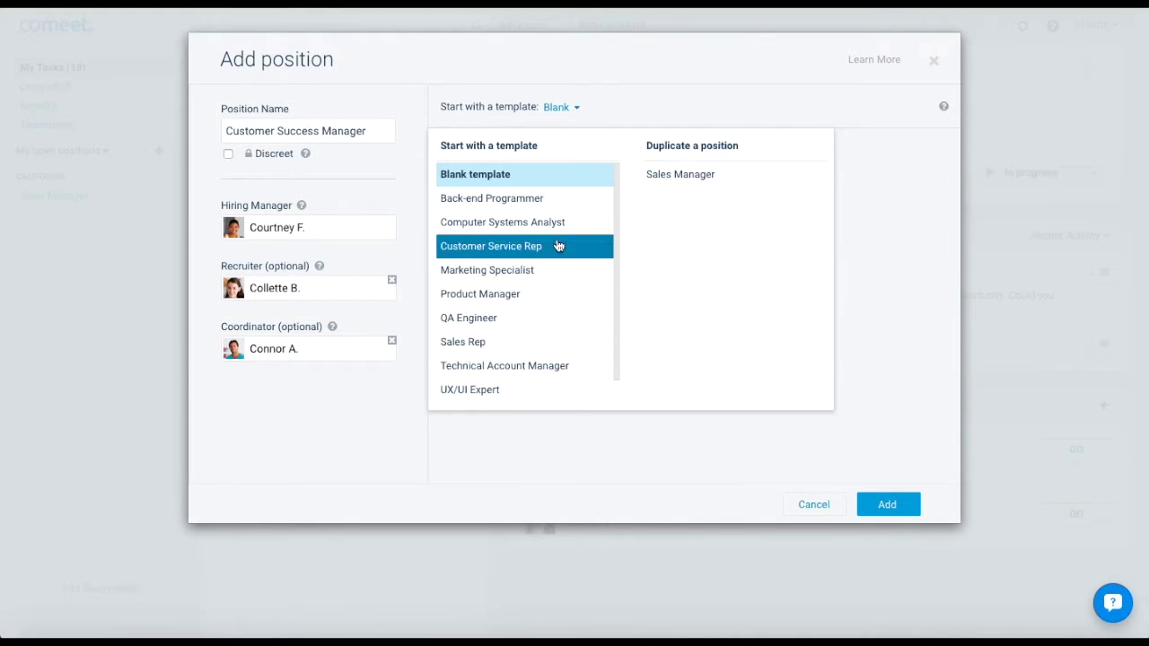
{"action": "left_click", "coordinate": [524, 179]}
{"action": "left_click", "coordinate": [884, 506]}
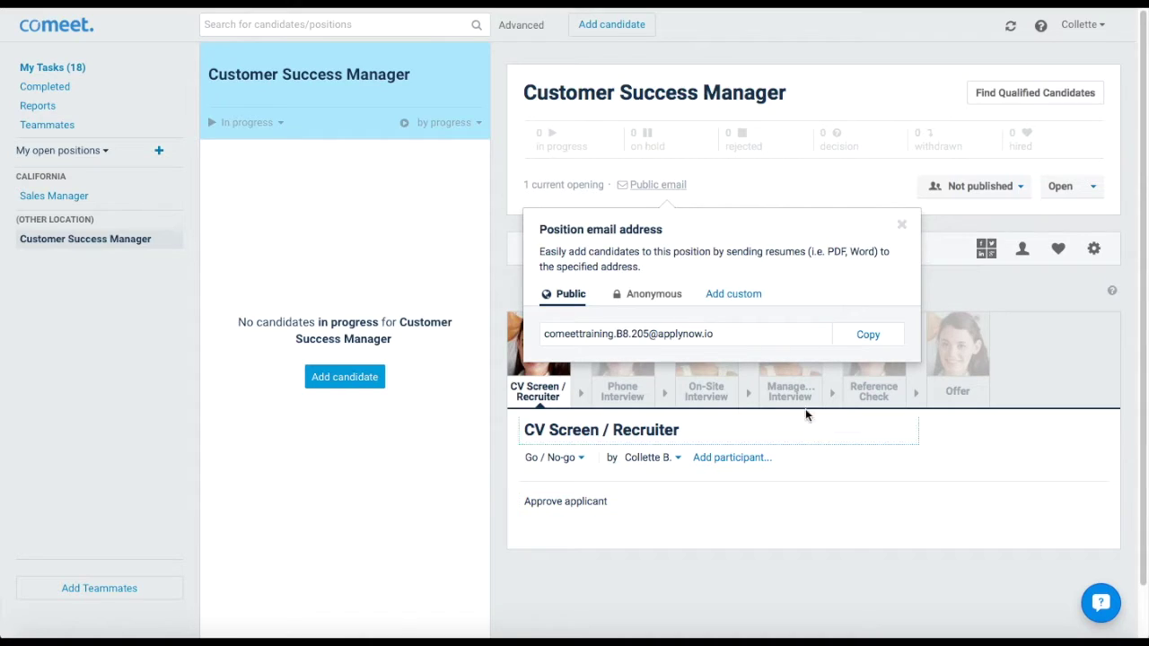
Save a custom name-based application email address for the position and close the panel
{"action": "left_click", "coordinate": [737, 296]}
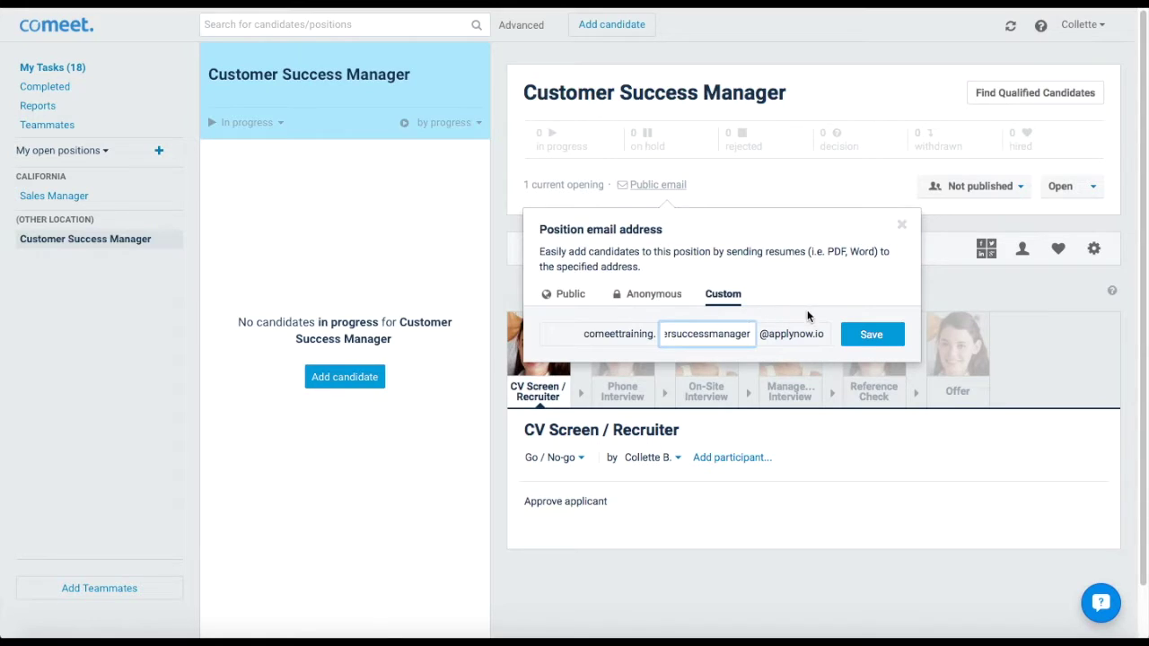
{"action": "left_click", "coordinate": [871, 336]}
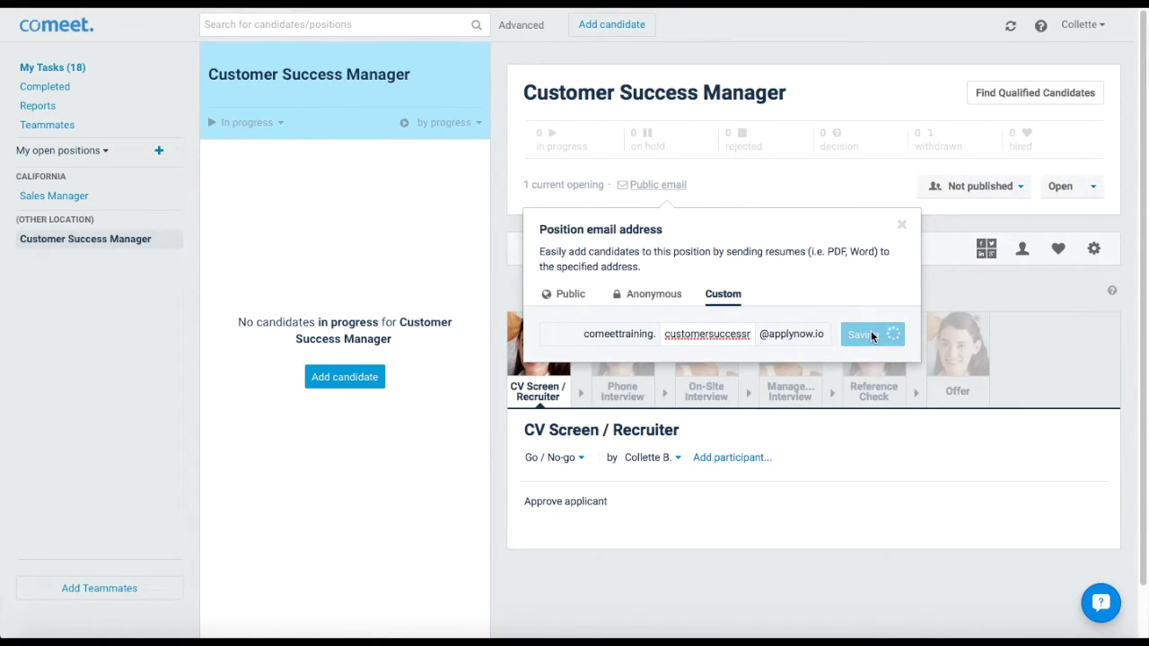
{"action": "left_click", "coordinate": [902, 225]}
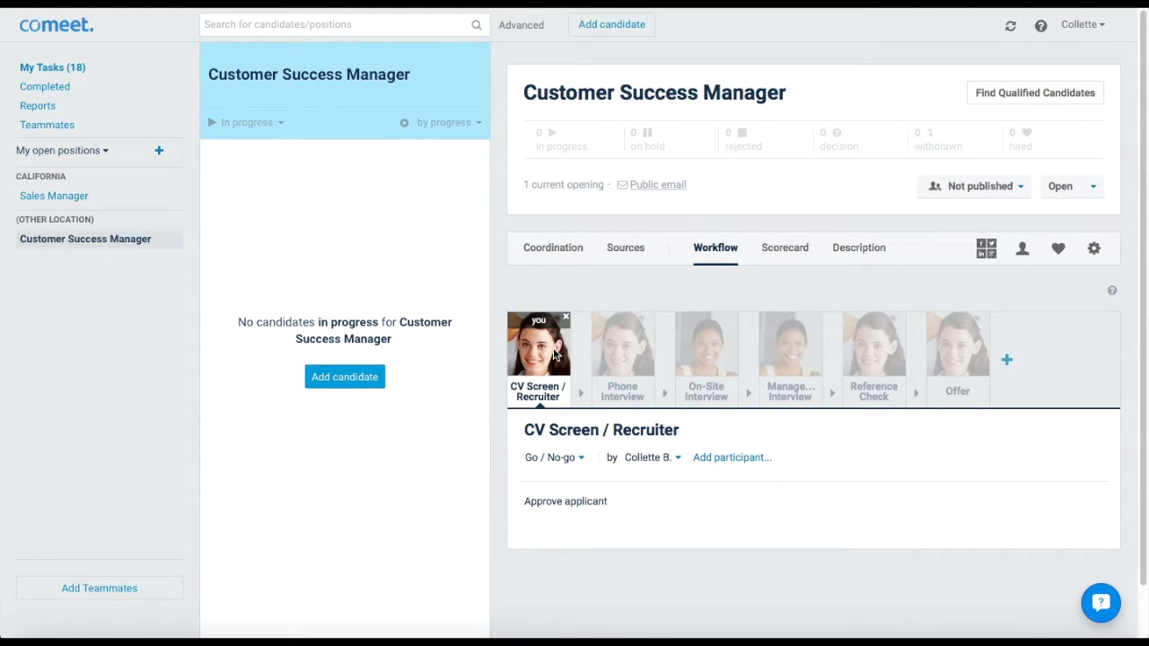
Assign the Phone Interview workflow step to another teammate as the interviewer
{"action": "scroll", "coordinate": [554, 355], "scroll_direction": "down", "scroll_amount": 1}
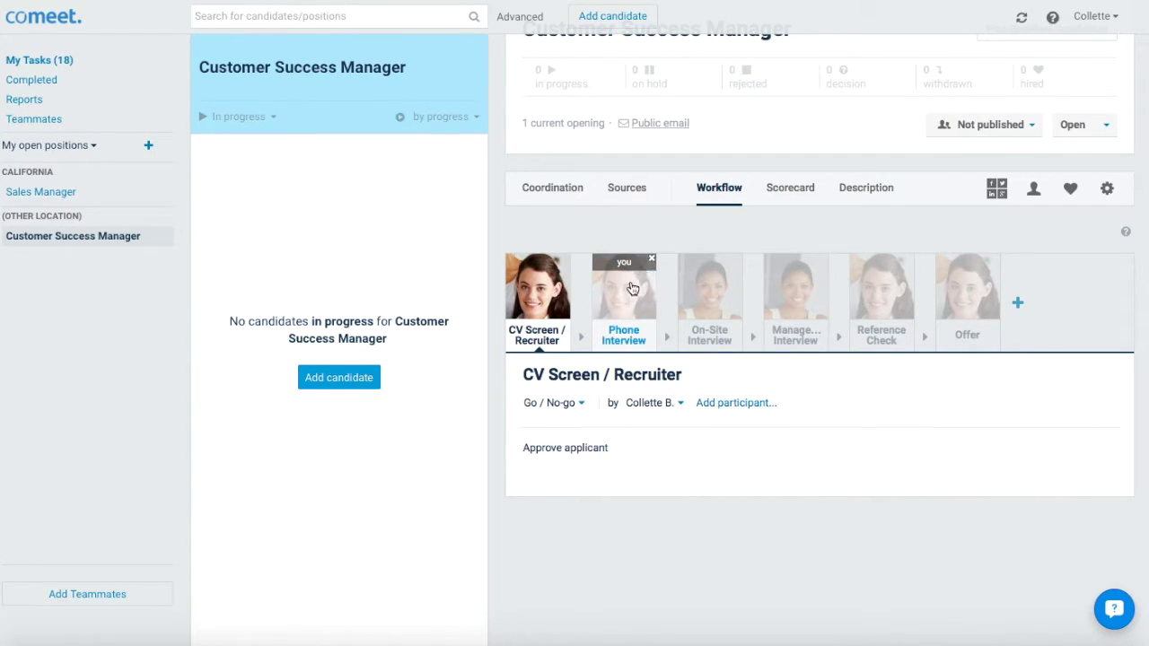
{"action": "left_click", "coordinate": [632, 287]}
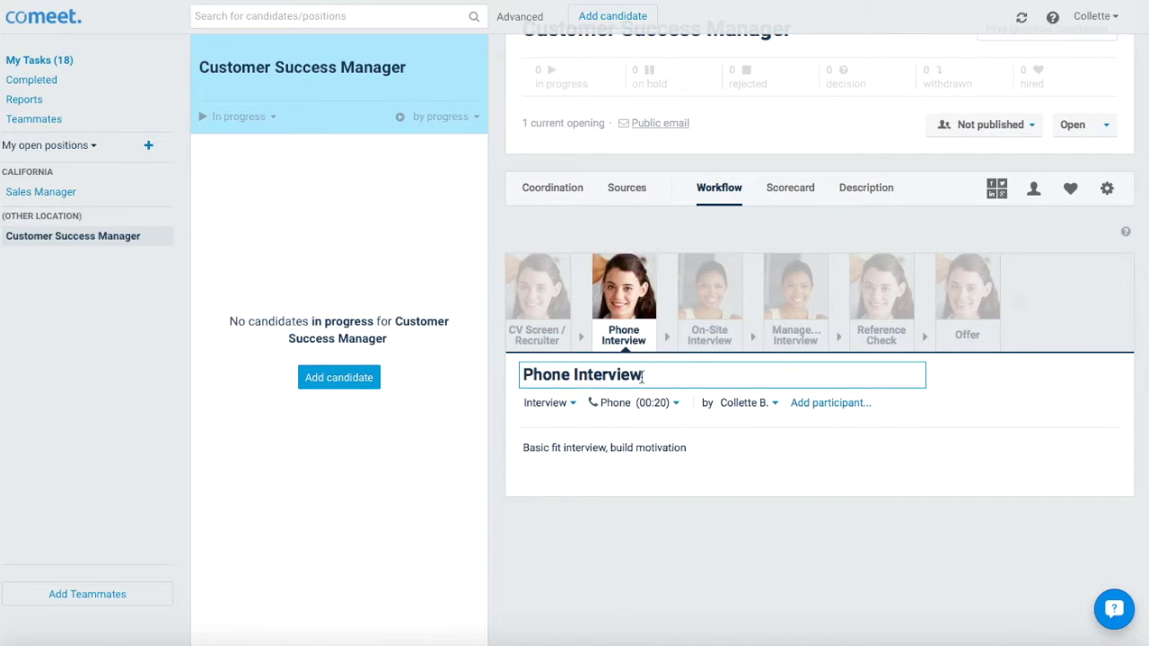
{"action": "left_click_drag", "start_coordinate": [648, 375], "coordinate": [740, 414]}
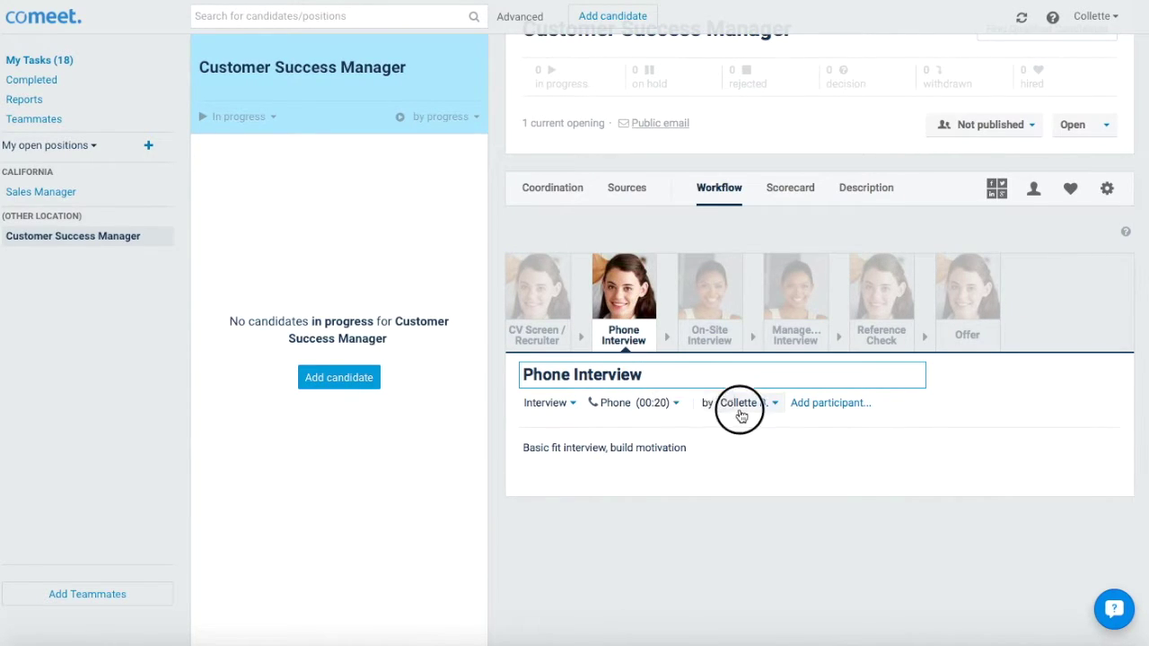
{"action": "left_click", "coordinate": [740, 411]}
{"action": "left_click", "coordinate": [709, 591]}
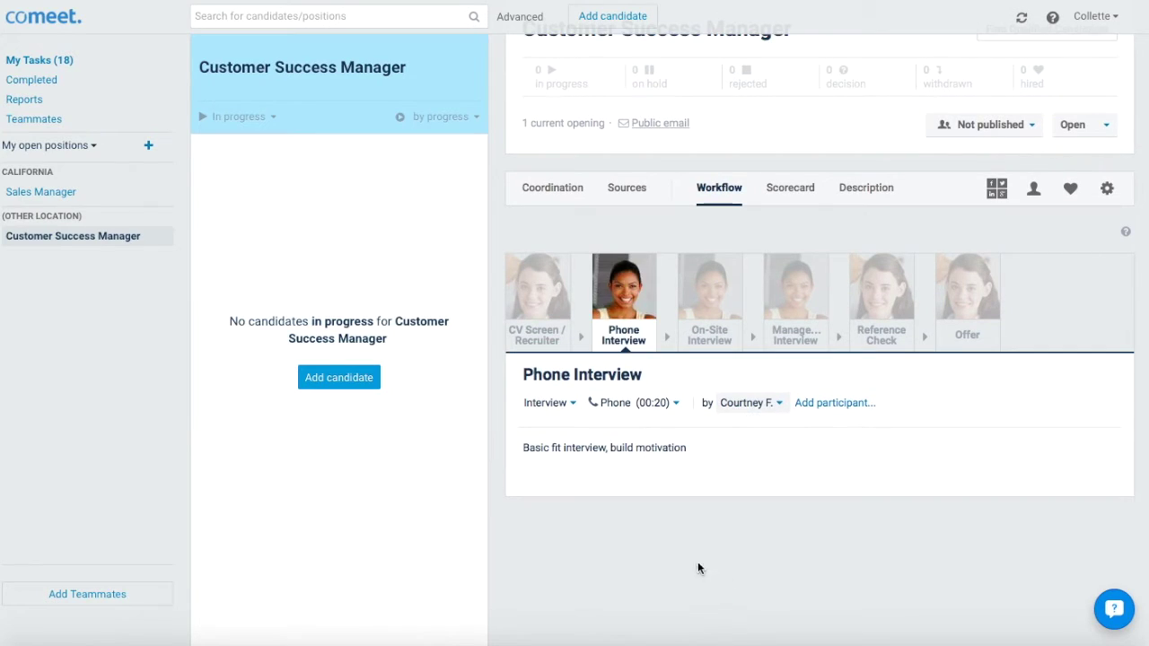
{"action": "left_click", "coordinate": [569, 411]}
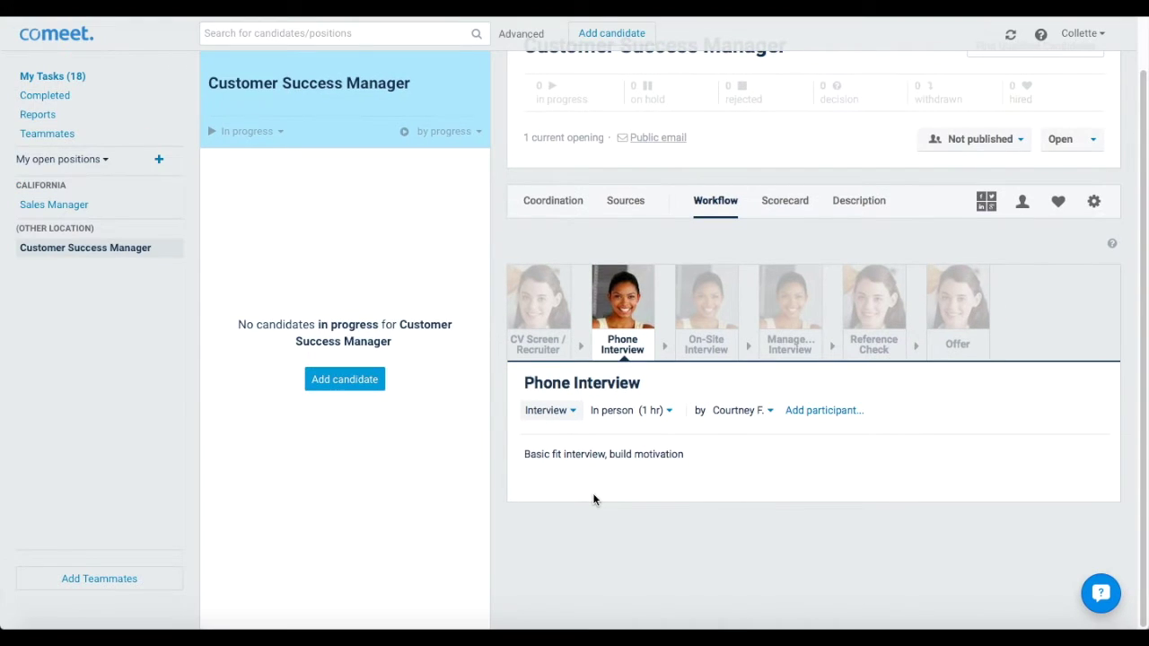
Set Location to New York City, Department to Management, Seniority to Associate, and review the description
{"action": "left_click", "coordinate": [852, 202]}
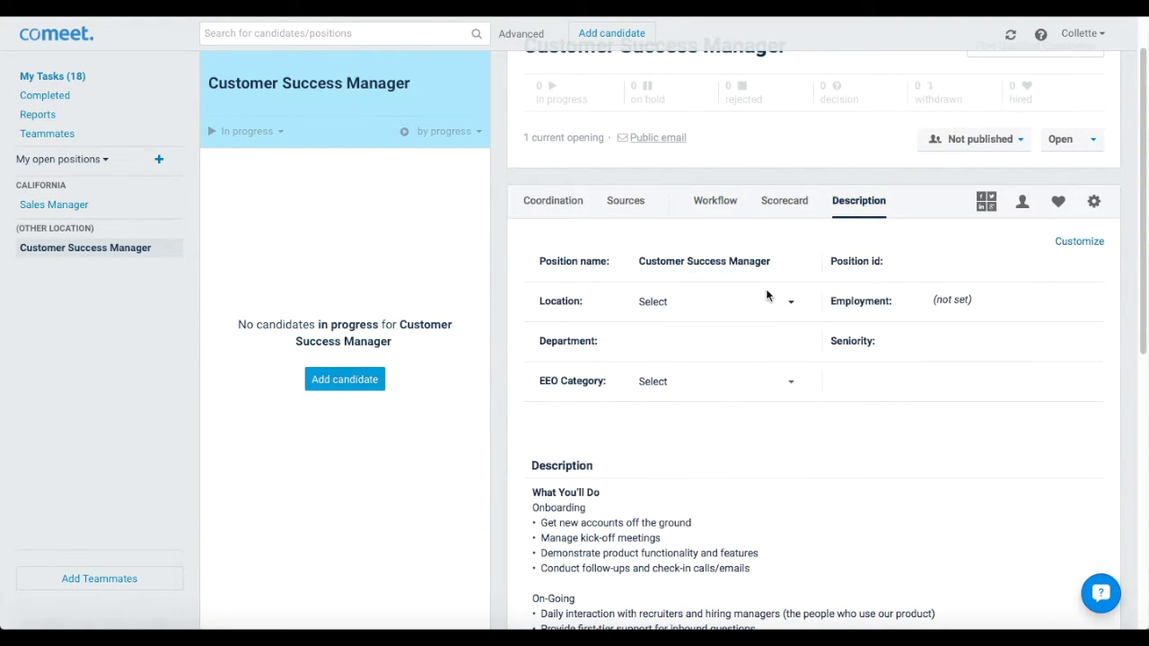
{"action": "left_click", "coordinate": [765, 300]}
{"action": "left_click", "coordinate": [733, 351]}
{"action": "left_click", "coordinate": [726, 343]}
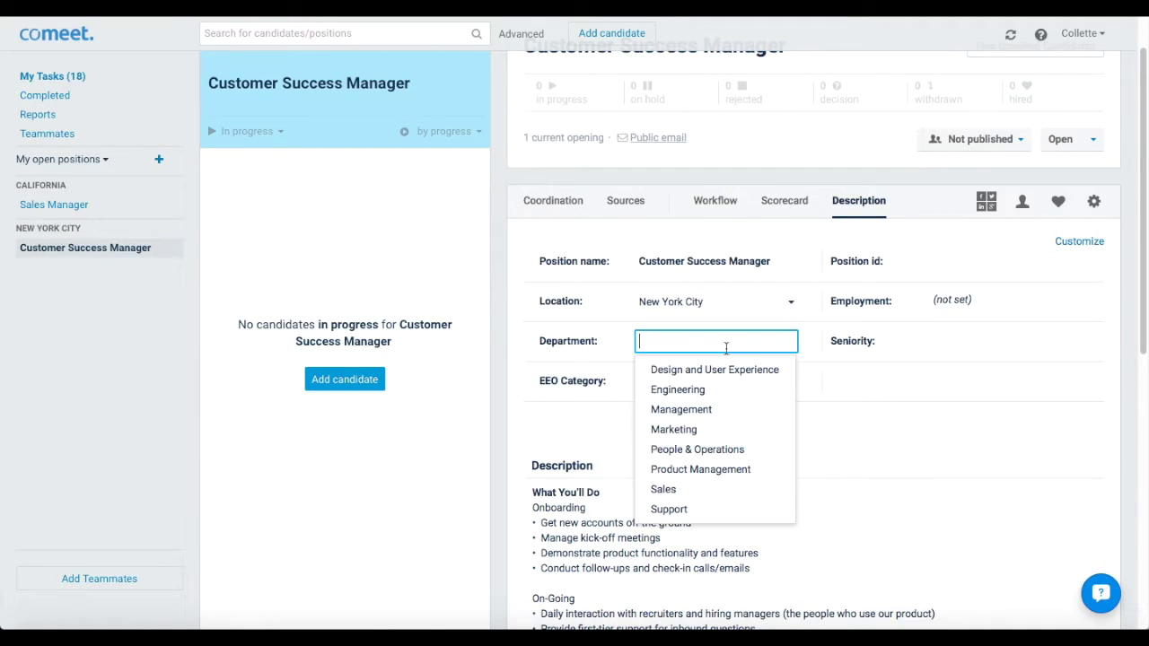
{"action": "left_click", "coordinate": [680, 411]}
{"action": "left_click", "coordinate": [951, 341]}
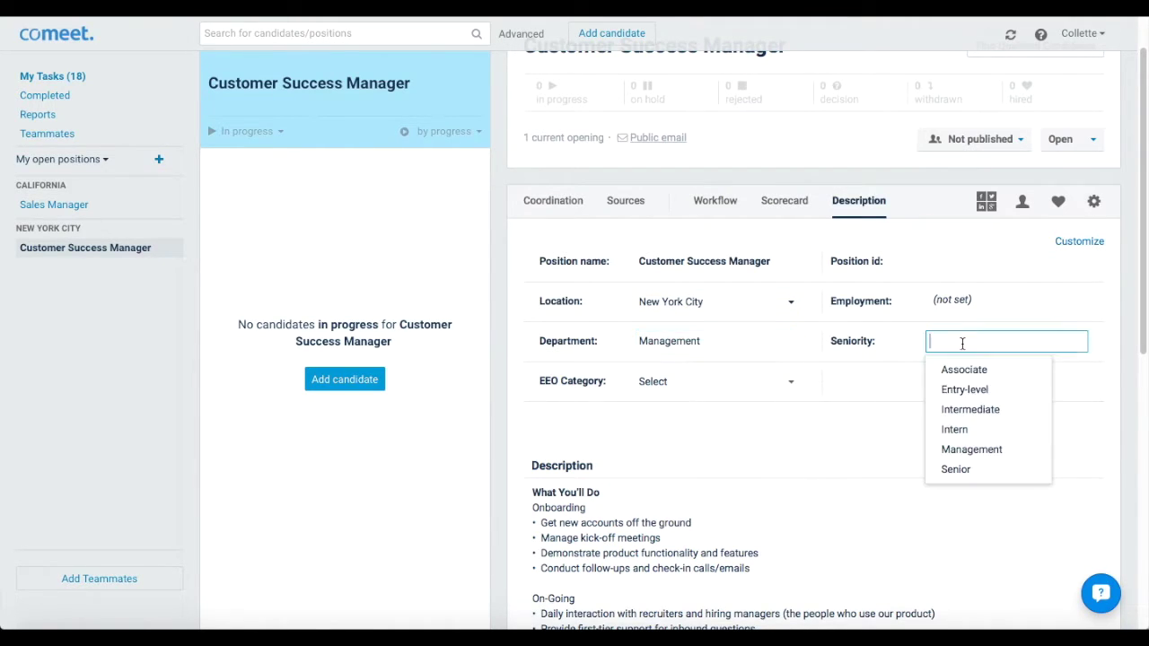
{"action": "left_click", "coordinate": [956, 368]}
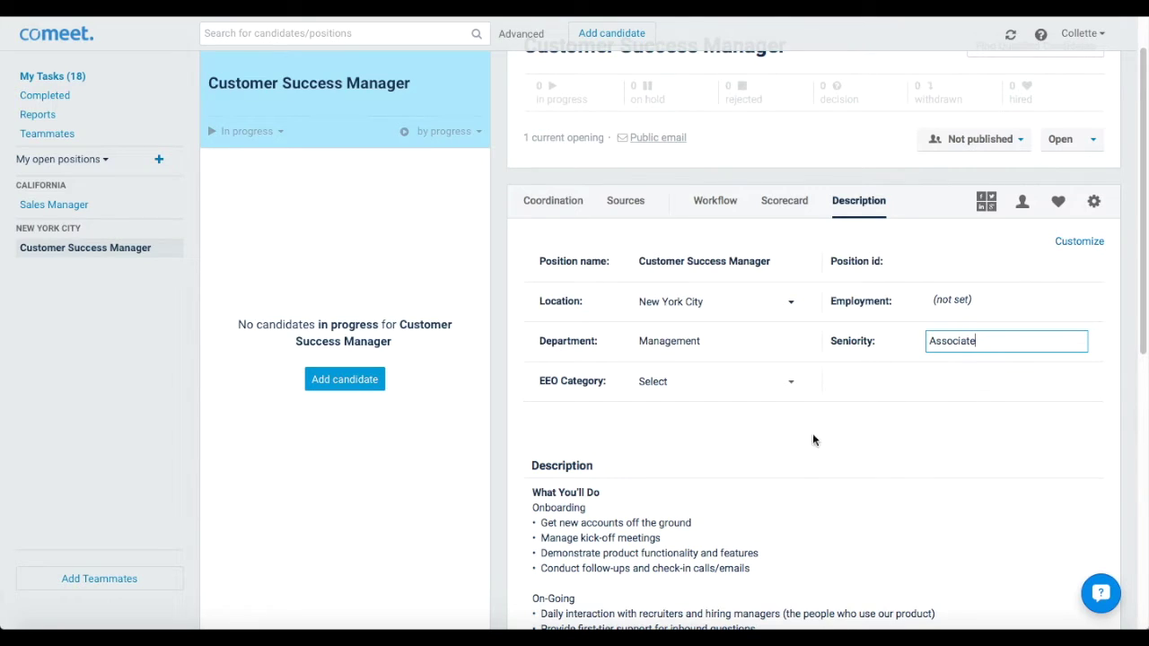
{"action": "scroll", "coordinate": [534, 478], "scroll_direction": "down", "scroll_amount": 1}
{"action": "scroll", "coordinate": [534, 478], "scroll_direction": "down", "scroll_amount": 3}
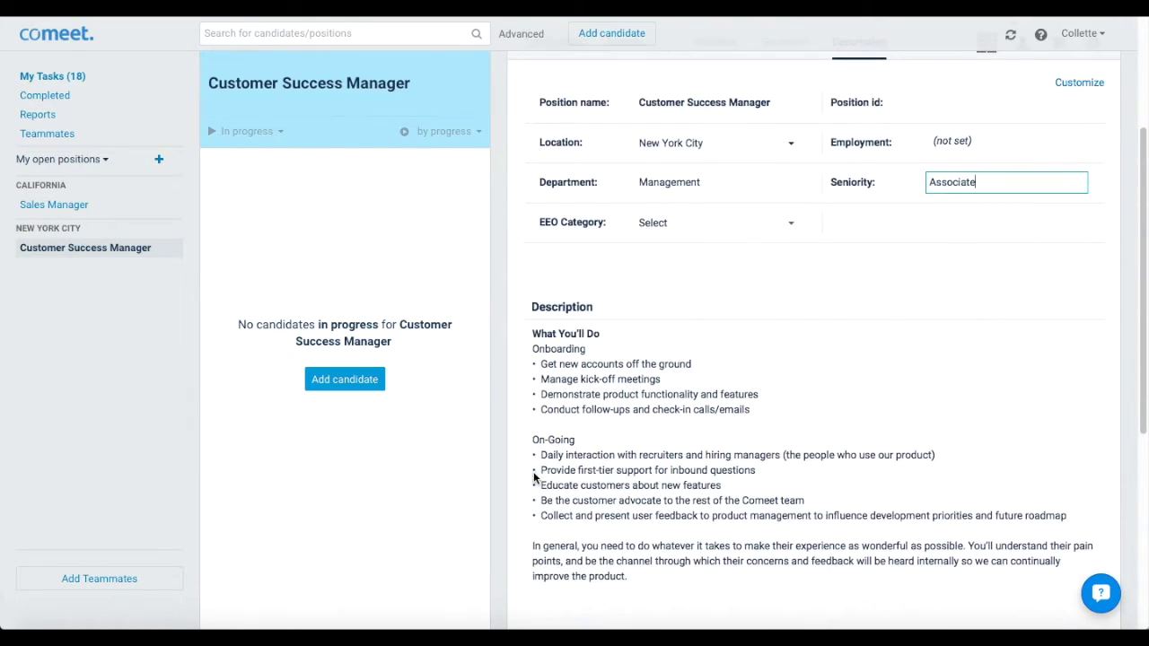
{"action": "scroll", "coordinate": [534, 479], "scroll_direction": "down", "scroll_amount": 3}
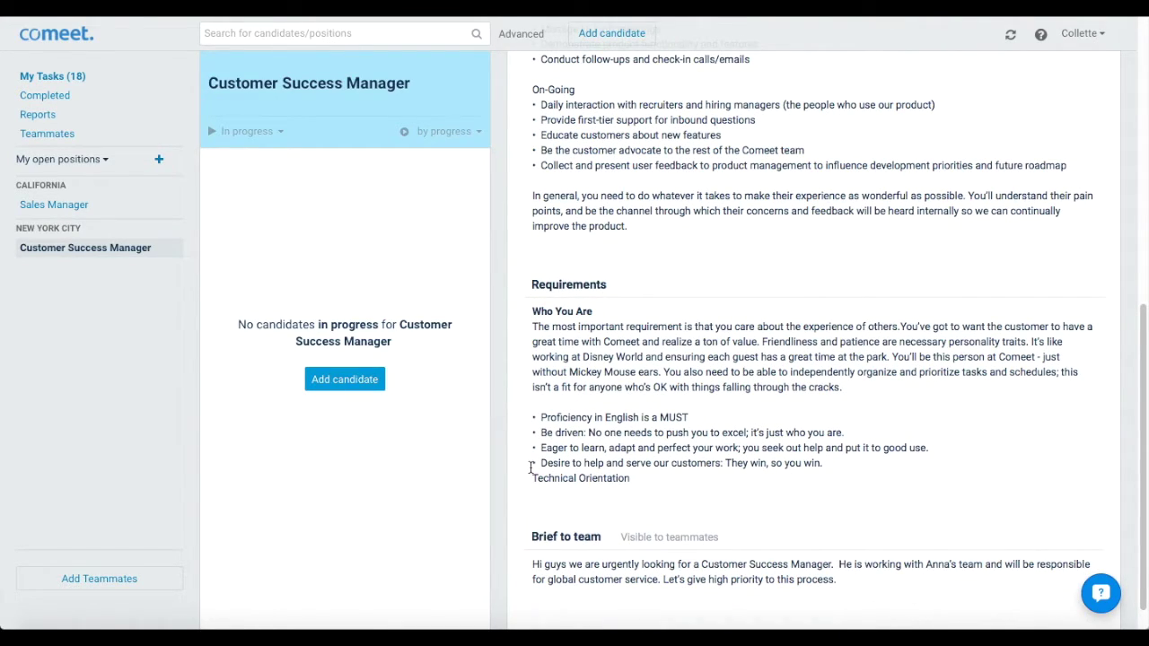
{"action": "scroll", "coordinate": [531, 467], "scroll_direction": "up", "scroll_amount": 4}
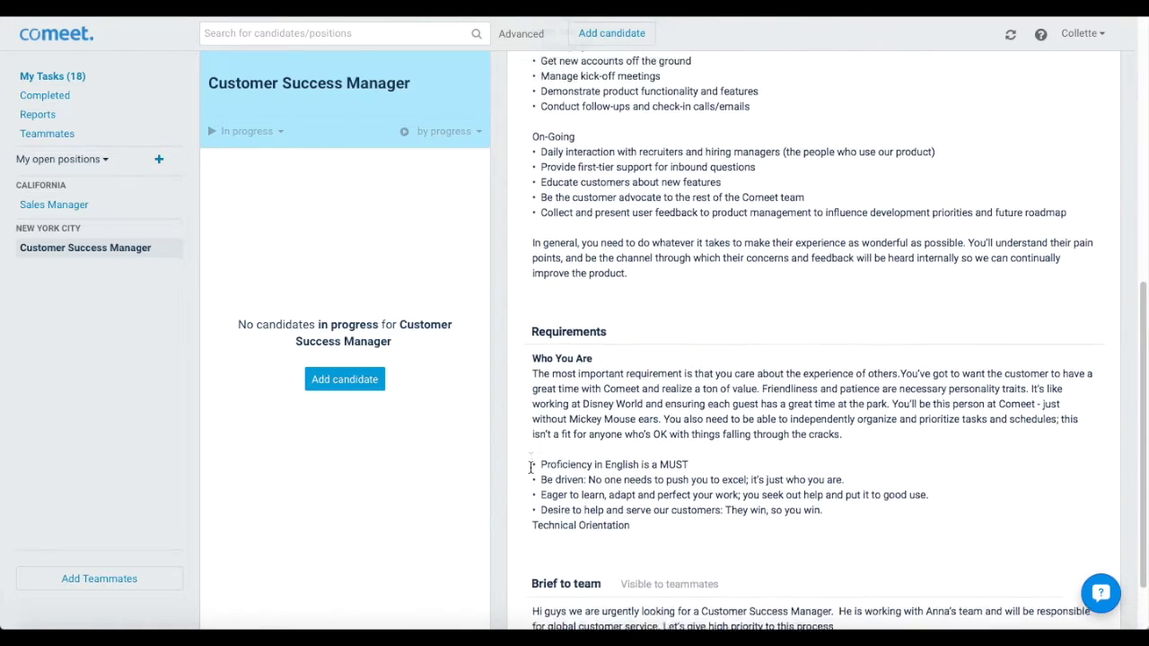
{"action": "scroll", "coordinate": [530, 468], "scroll_direction": "up", "scroll_amount": 4}
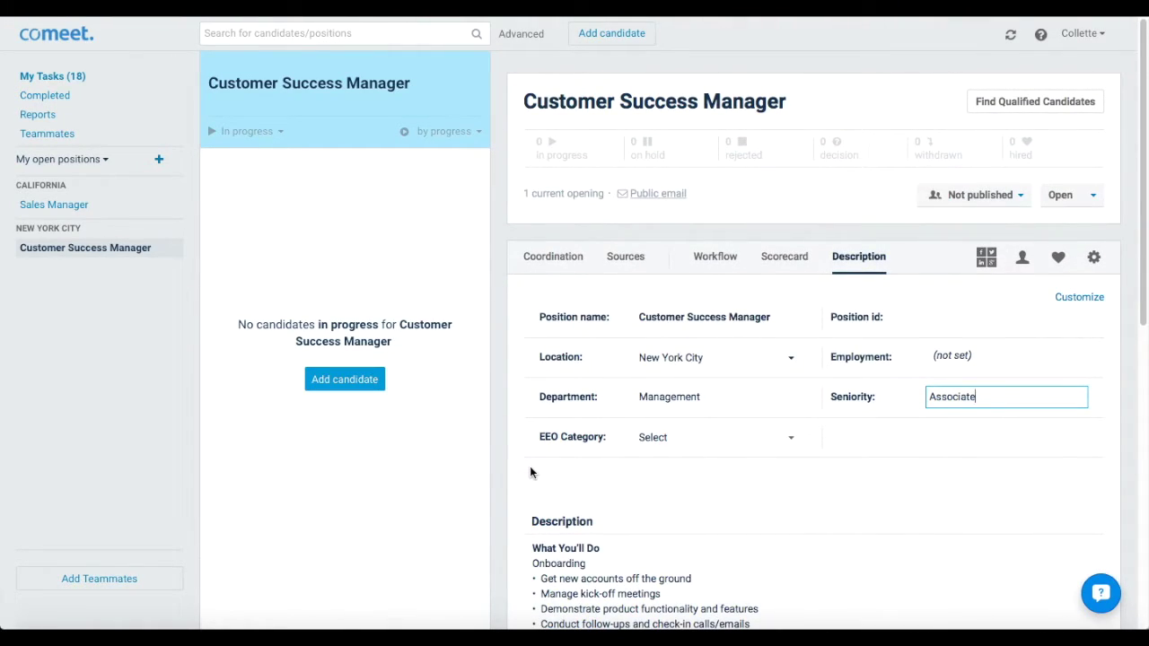
Save the Associate seniority, switch visibility to Published, and bring up the sharing options
{"action": "left_click", "coordinate": [528, 473]}
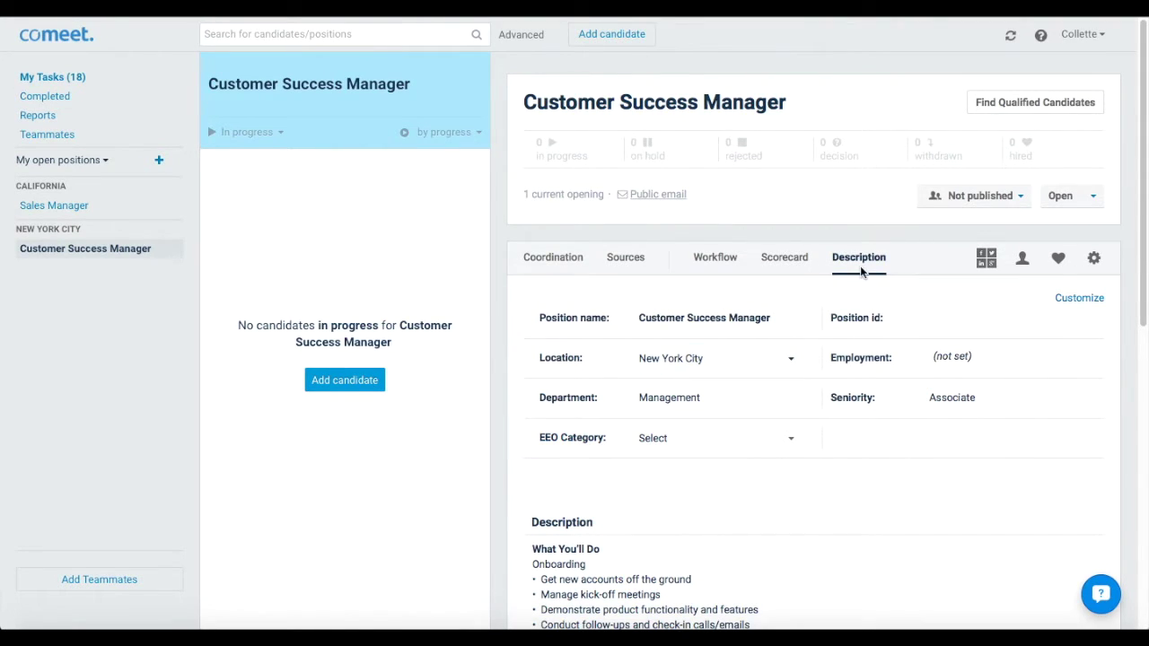
{"action": "left_click", "coordinate": [968, 201]}
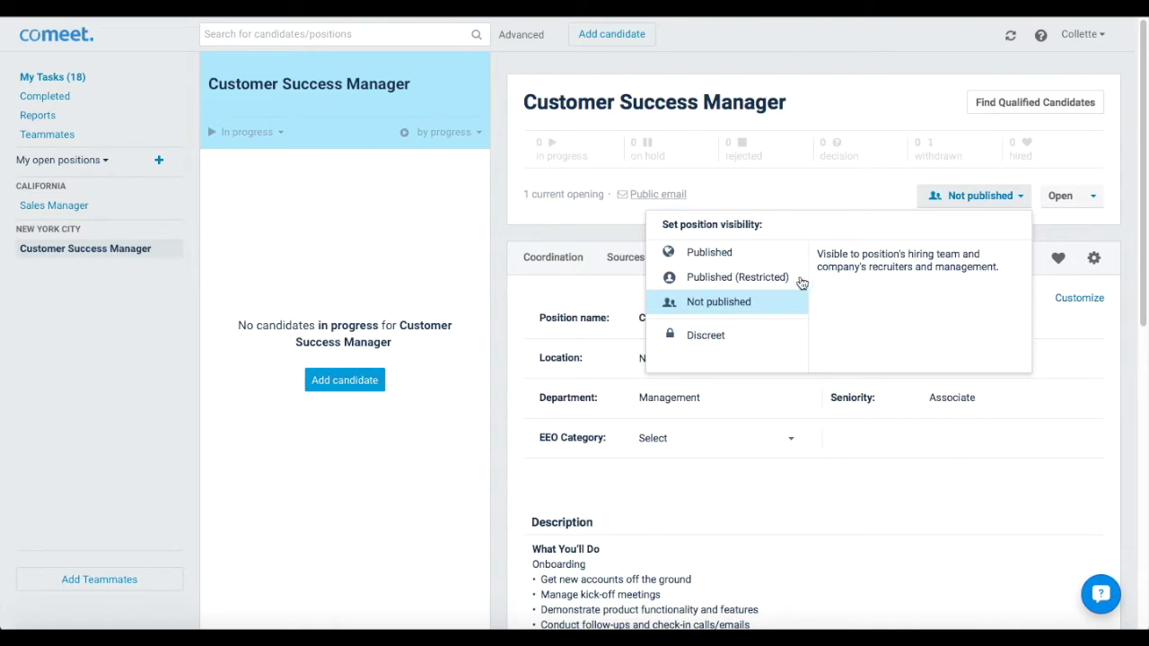
{"action": "left_click", "coordinate": [757, 252]}
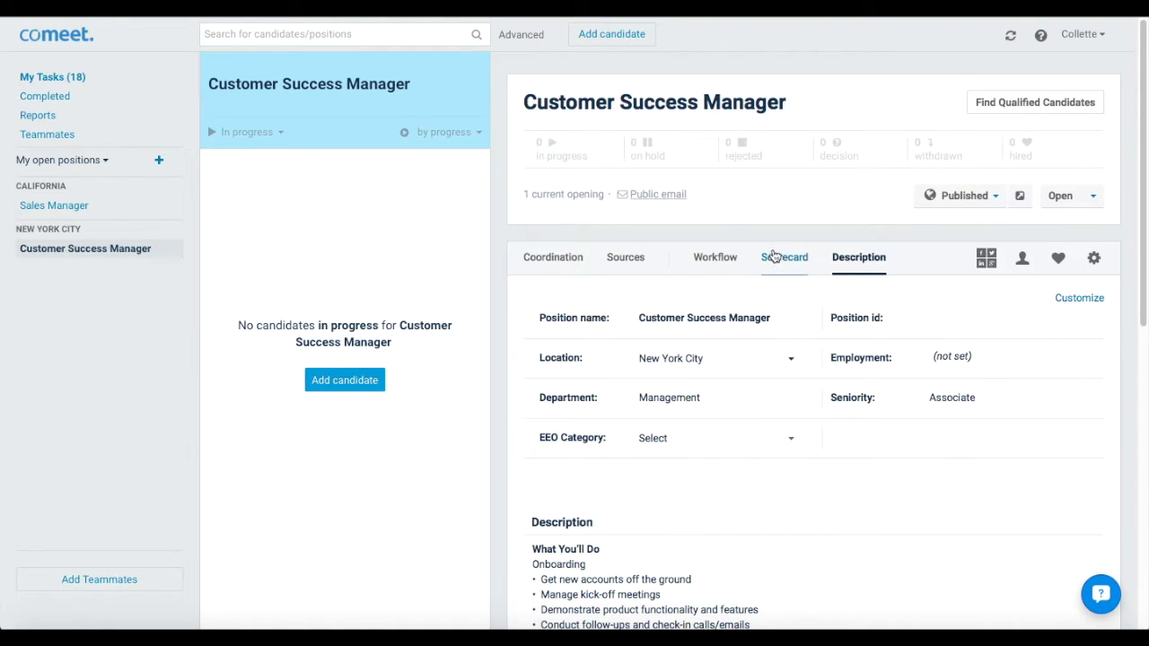
{"action": "left_click", "coordinate": [986, 261]}
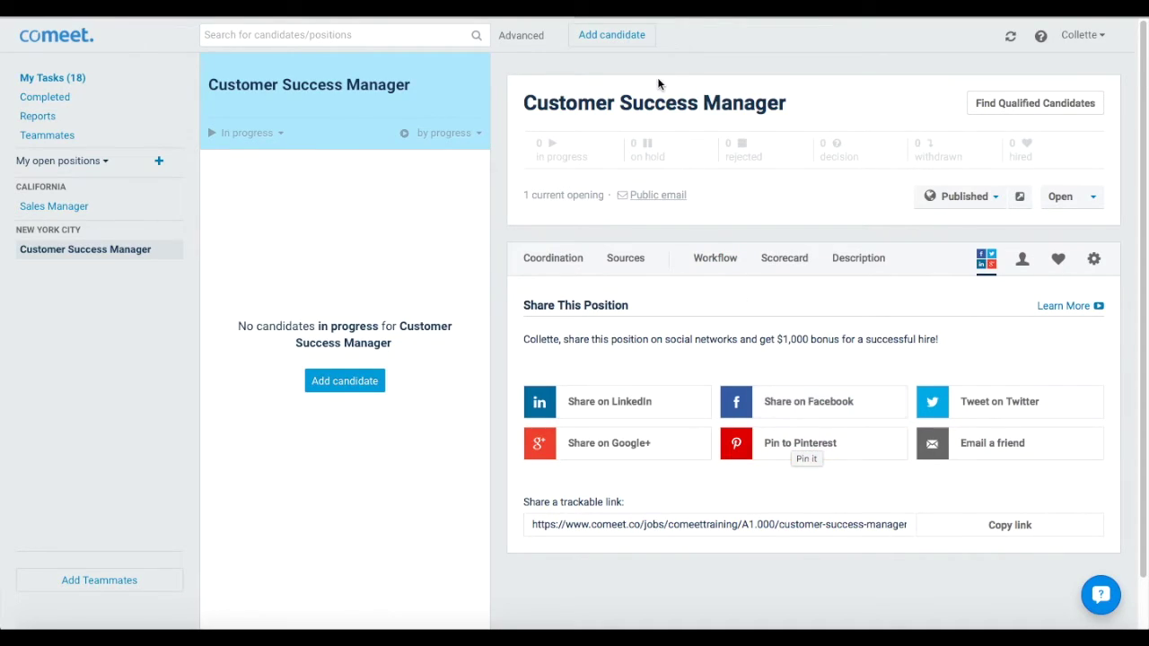
Add a candidate to Customer Success Manager by pasting their LinkedIn profile URL and importing it
{"action": "left_click", "coordinate": [611, 39]}
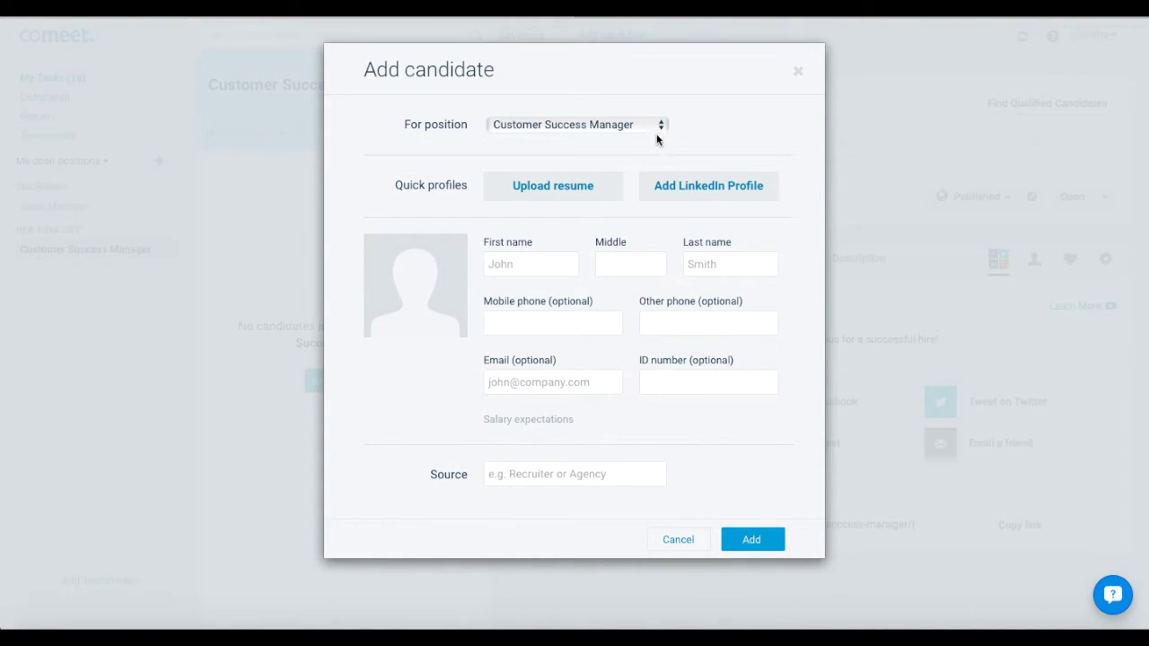
{"action": "left_click", "coordinate": [701, 187]}
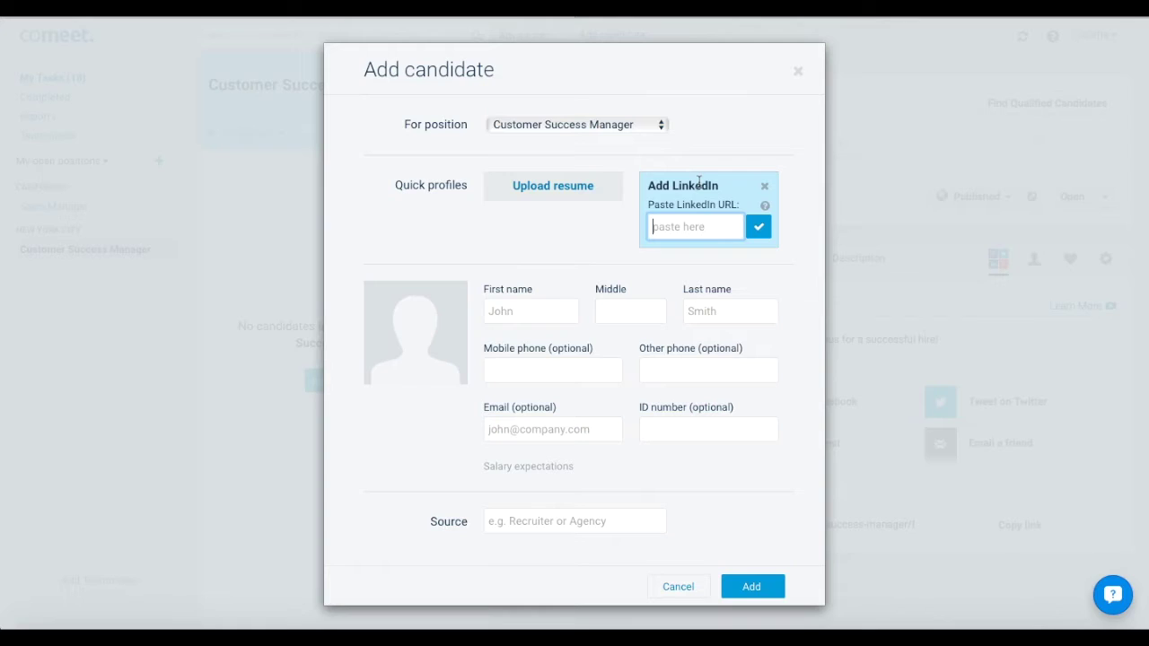
{"action": "key", "text": "ctrl+v"}
{"action": "left_click", "coordinate": [755, 231]}
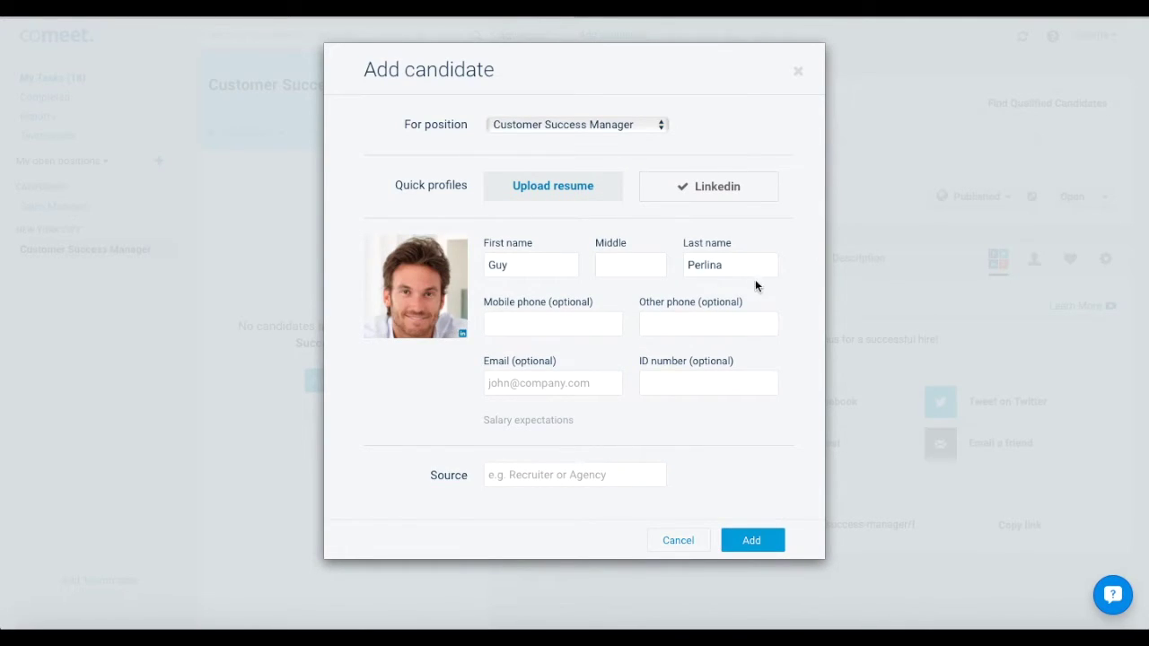
{"action": "left_click", "coordinate": [751, 541]}
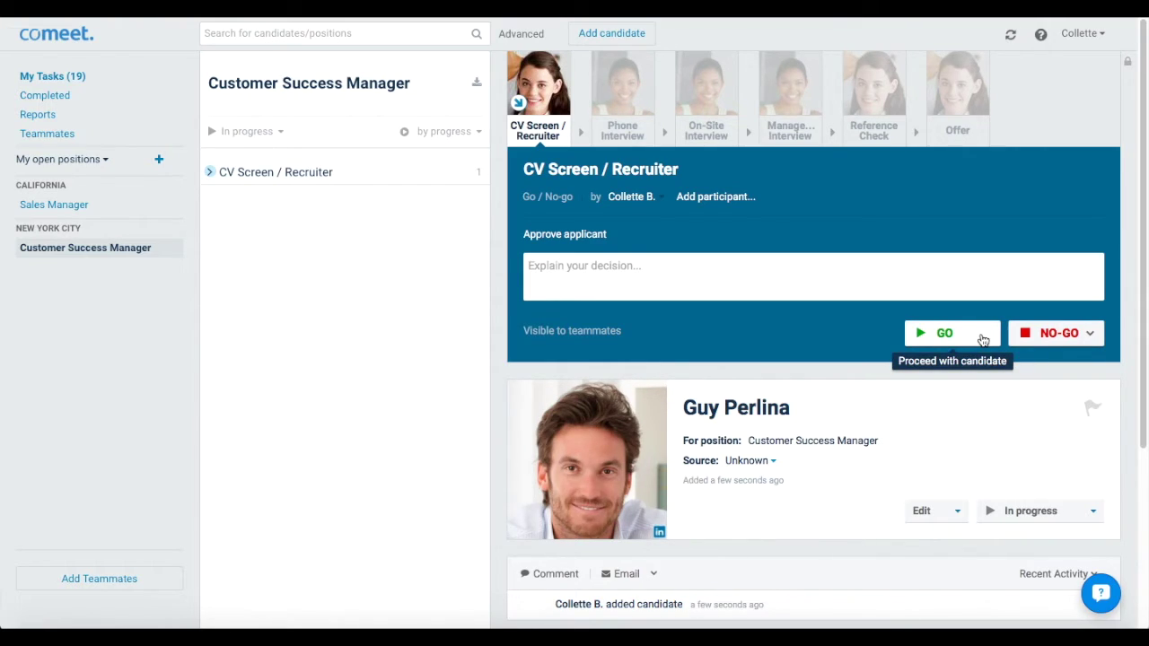
Pass the LinkedIn candidate at CV Screen / Recruiter and view their Phone Interview step
{"action": "left_click", "coordinate": [982, 340]}
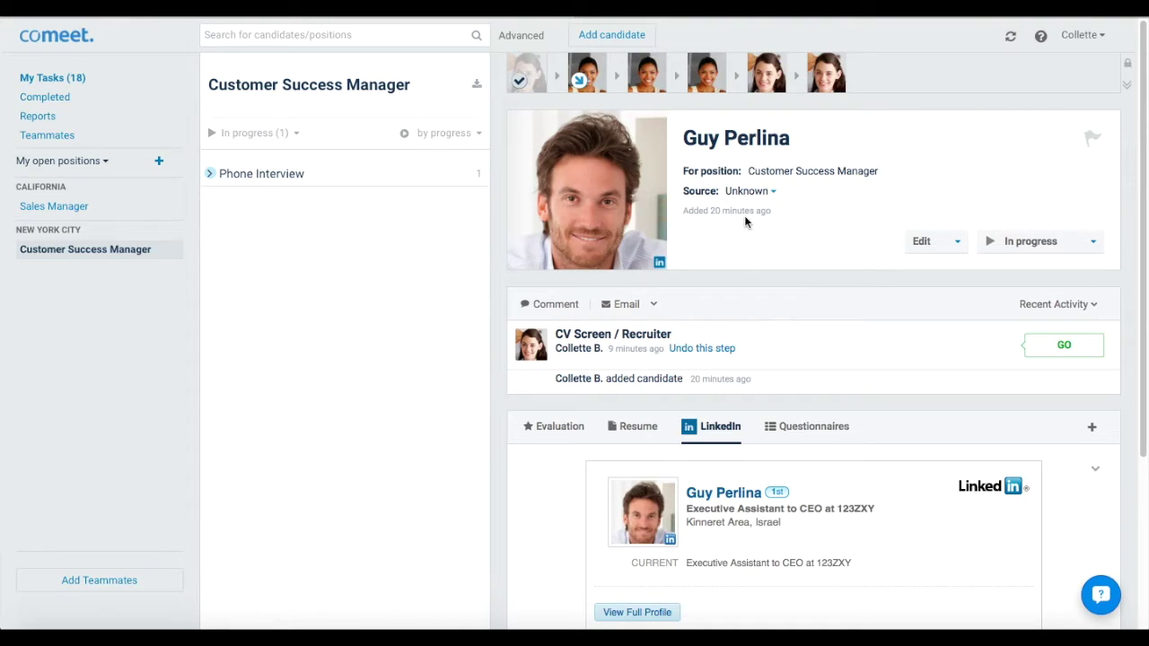
{"action": "left_click", "coordinate": [575, 86]}
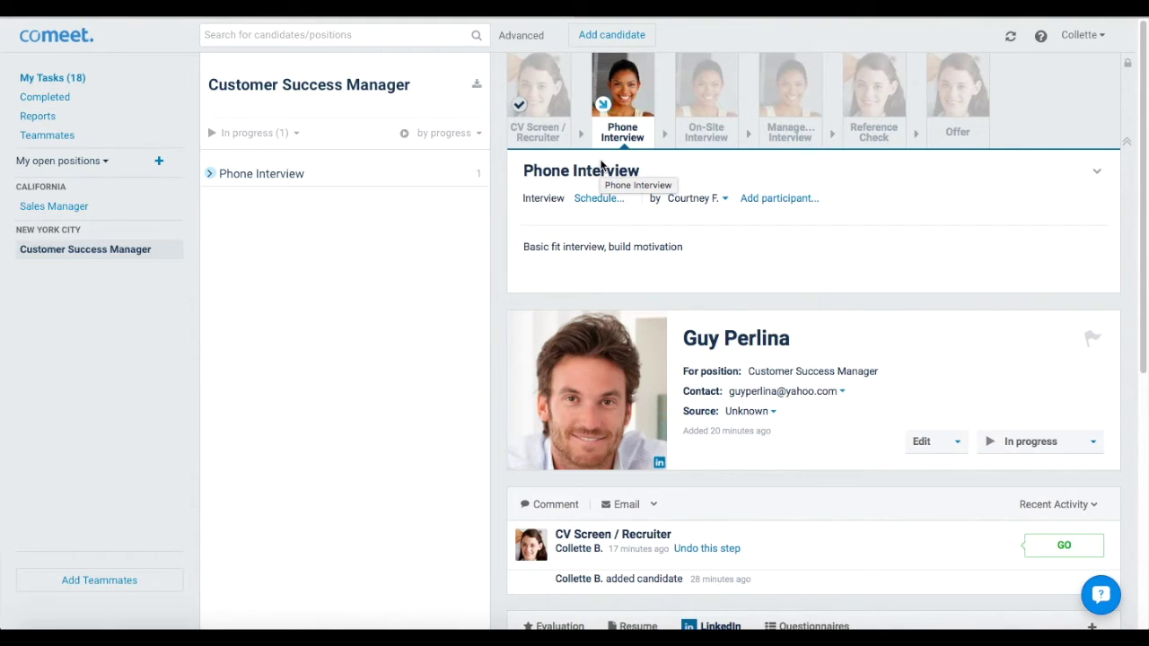
Email the candidate using the Phone Interview Request template
{"action": "left_click", "coordinate": [655, 505]}
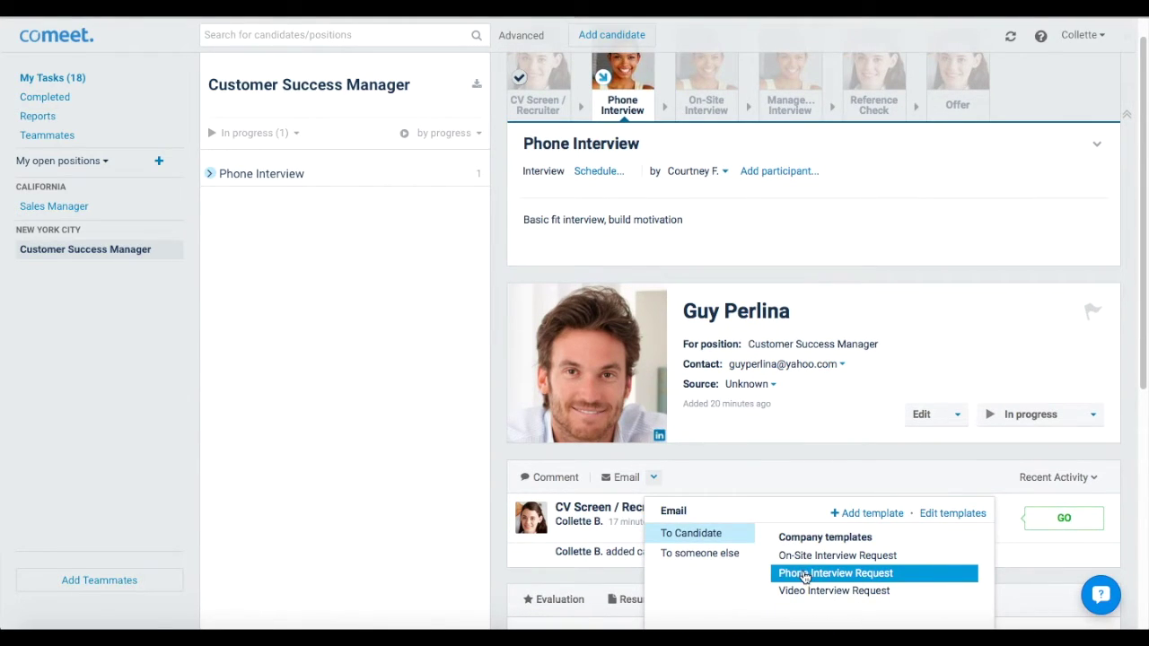
{"action": "left_click", "coordinate": [805, 575]}
{"action": "left_click", "coordinate": [1075, 590]}
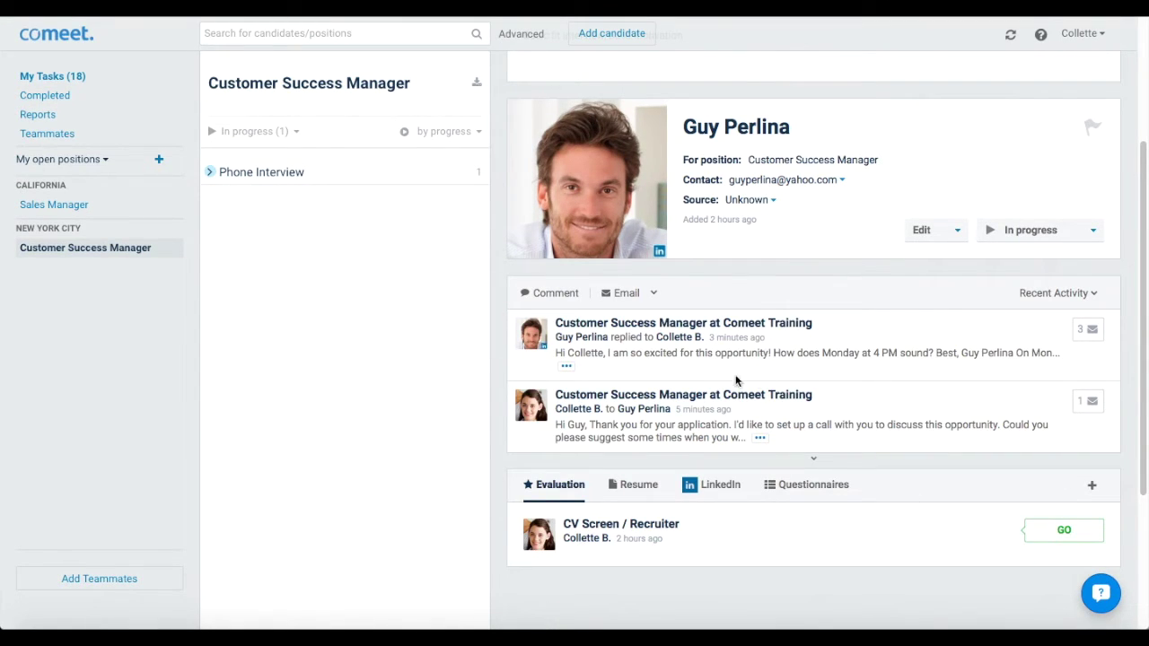
Schedule the phone interview for Aug 8, 4:00–5:00 PM and send the candidate the invitation
{"action": "scroll", "coordinate": [815, 372], "scroll_direction": "up", "scroll_amount": 3}
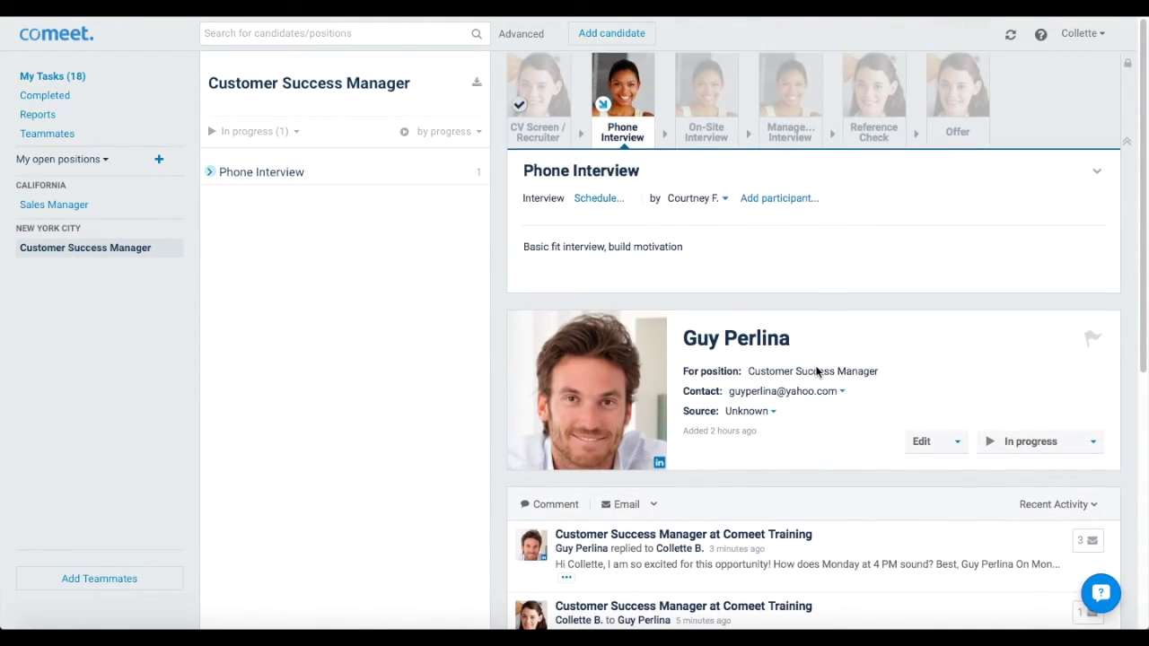
{"action": "left_click", "coordinate": [597, 196]}
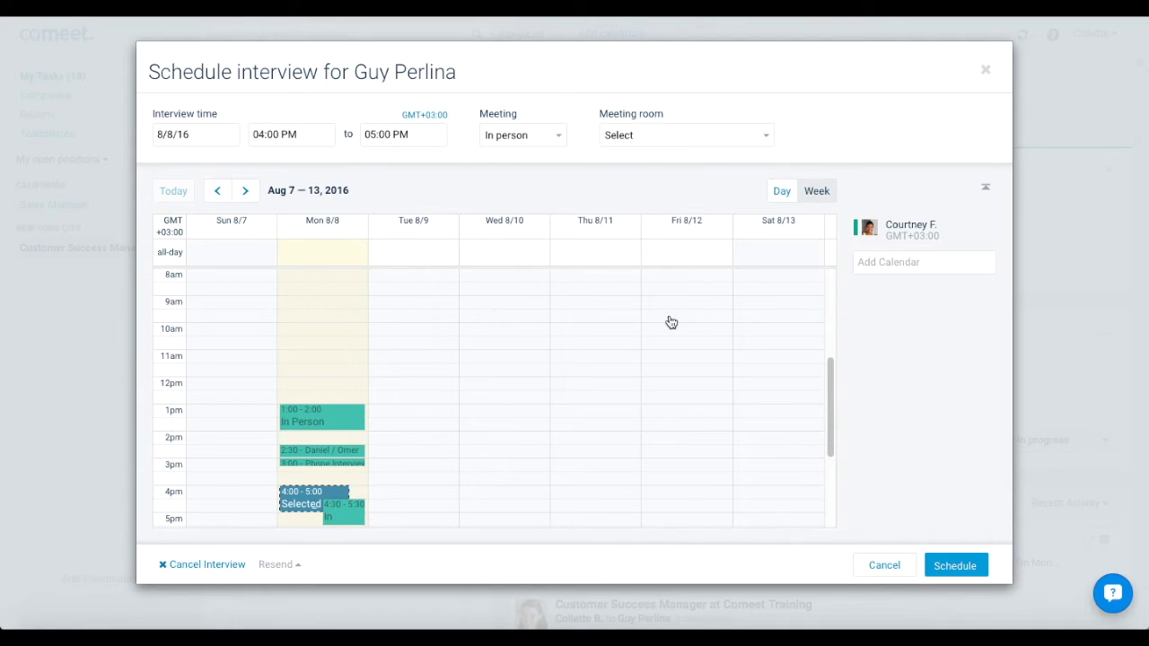
{"action": "left_click", "coordinate": [945, 571]}
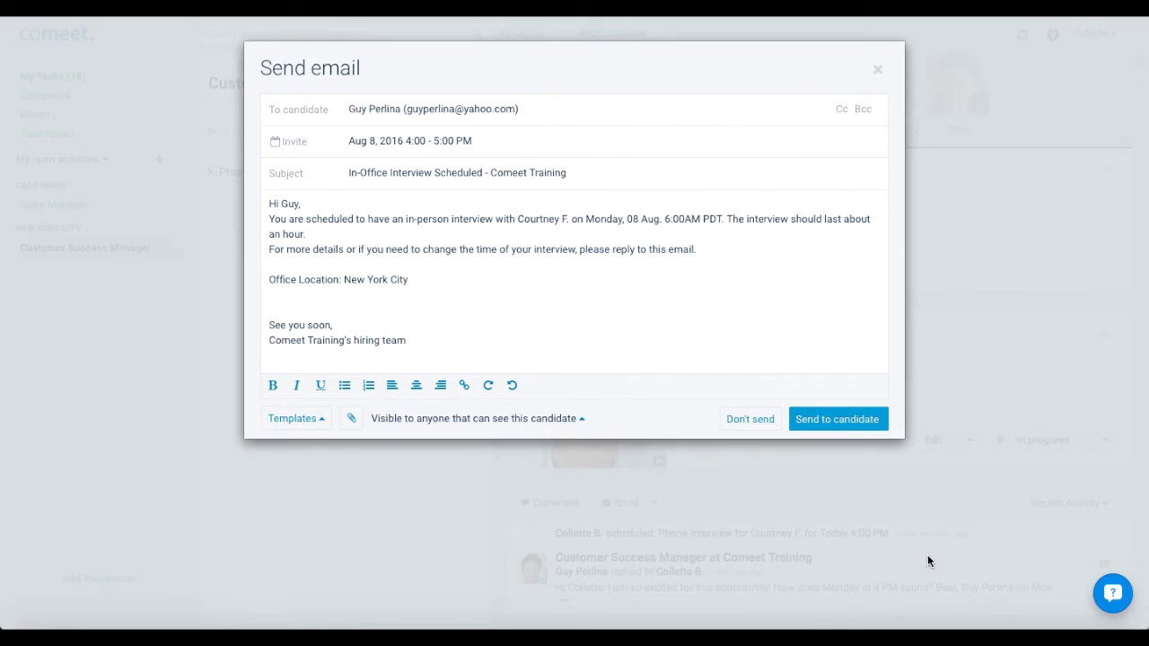
{"action": "left_click", "coordinate": [797, 416]}
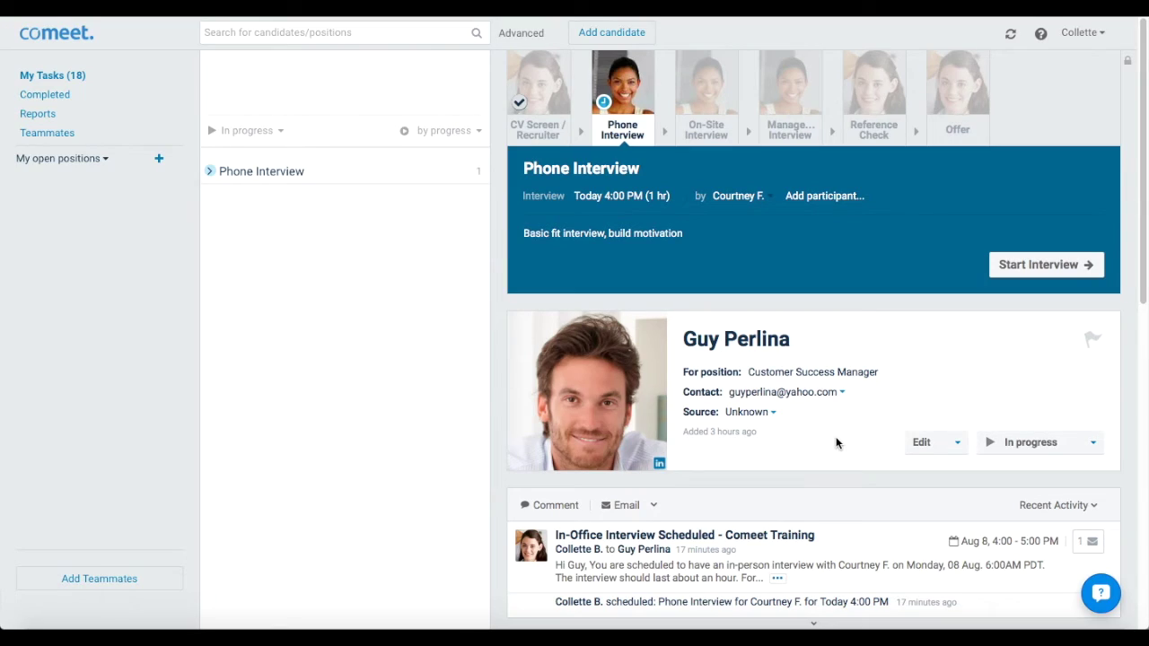
{"action": "left_click", "coordinate": [1039, 261]}
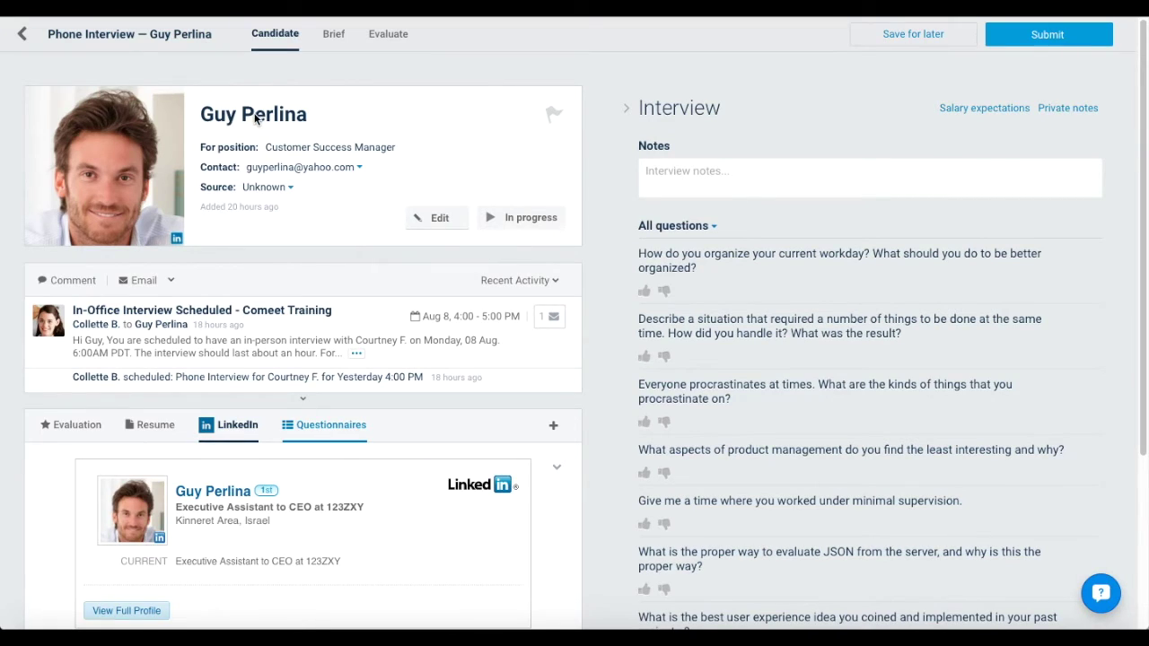
Review the interview brief, expanding the job description and job requirements
{"action": "left_click", "coordinate": [332, 36]}
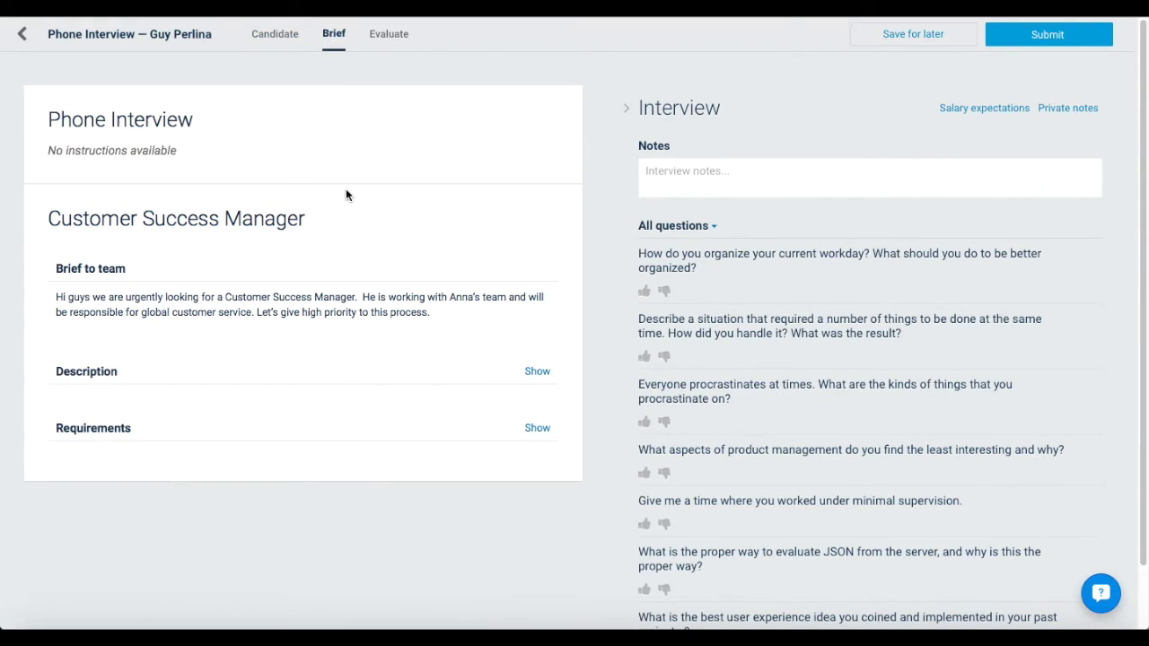
{"action": "left_click", "coordinate": [536, 370]}
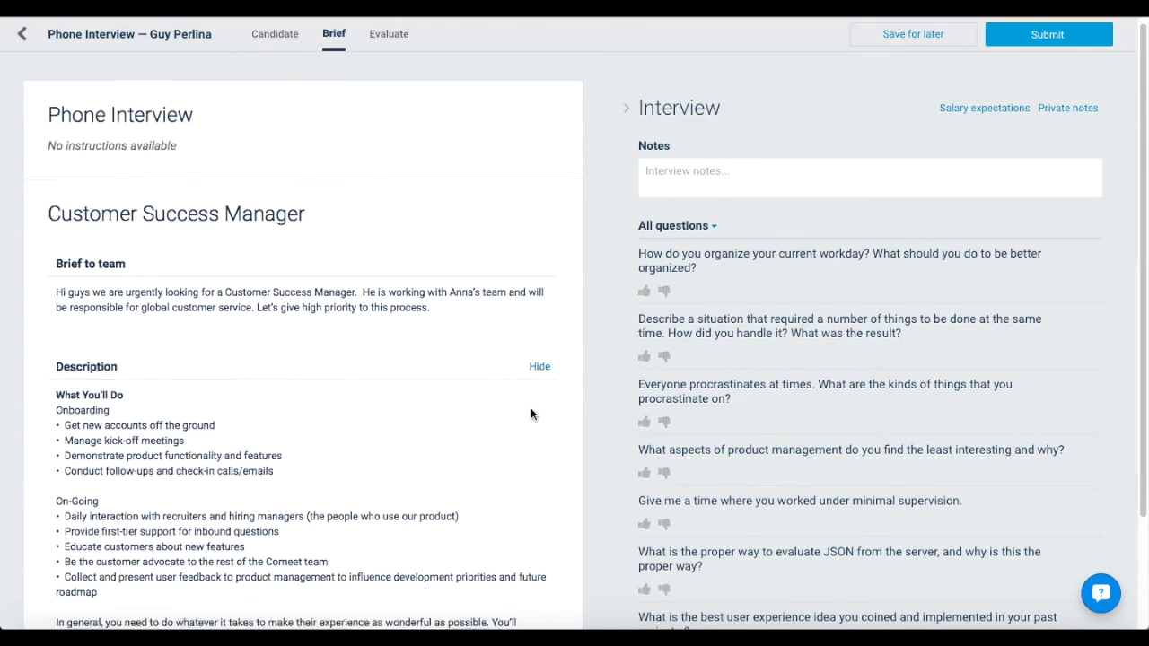
{"action": "scroll", "coordinate": [531, 413], "scroll_direction": "down", "scroll_amount": 3}
{"action": "left_click", "coordinate": [538, 578]}
{"action": "scroll", "coordinate": [541, 579], "scroll_direction": "down", "scroll_amount": 4}
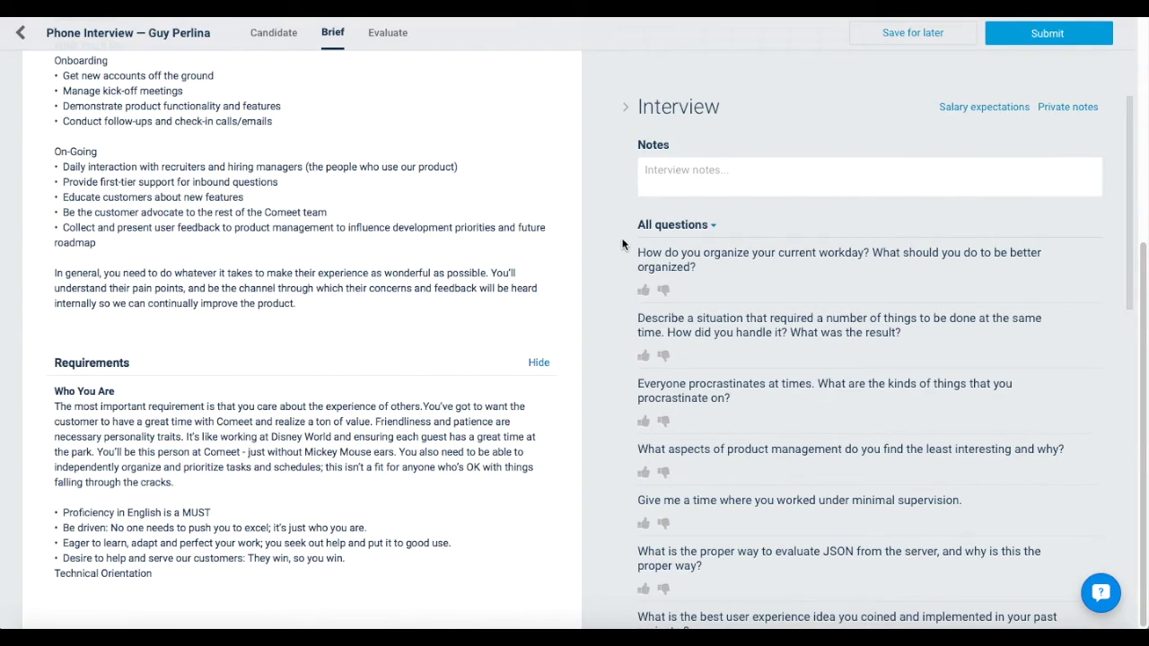
Load the Customer Success Manager question set, rating question 1 strong and question 2 weak
{"action": "left_click", "coordinate": [672, 226]}
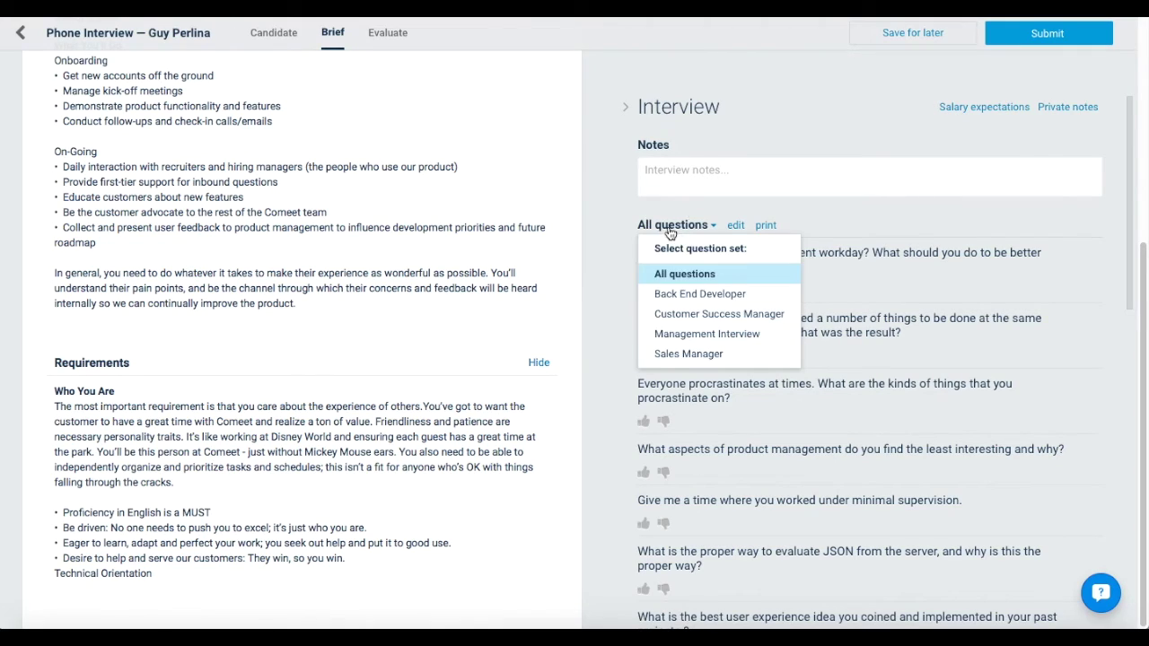
{"action": "left_click", "coordinate": [682, 314]}
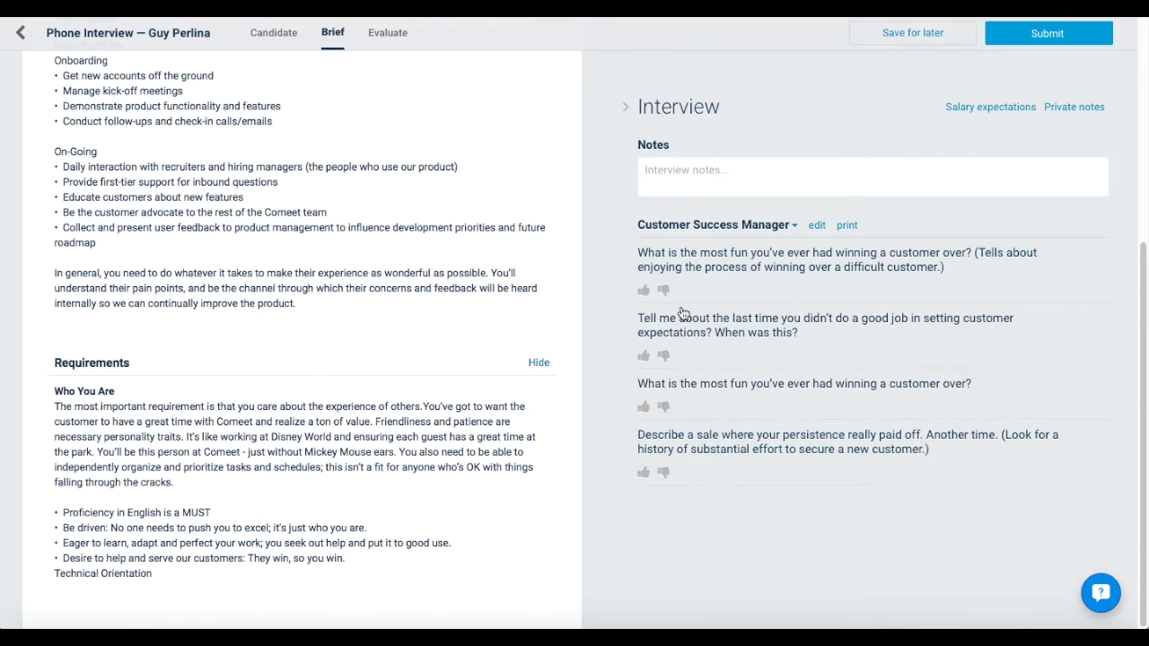
{"action": "left_click", "coordinate": [644, 291]}
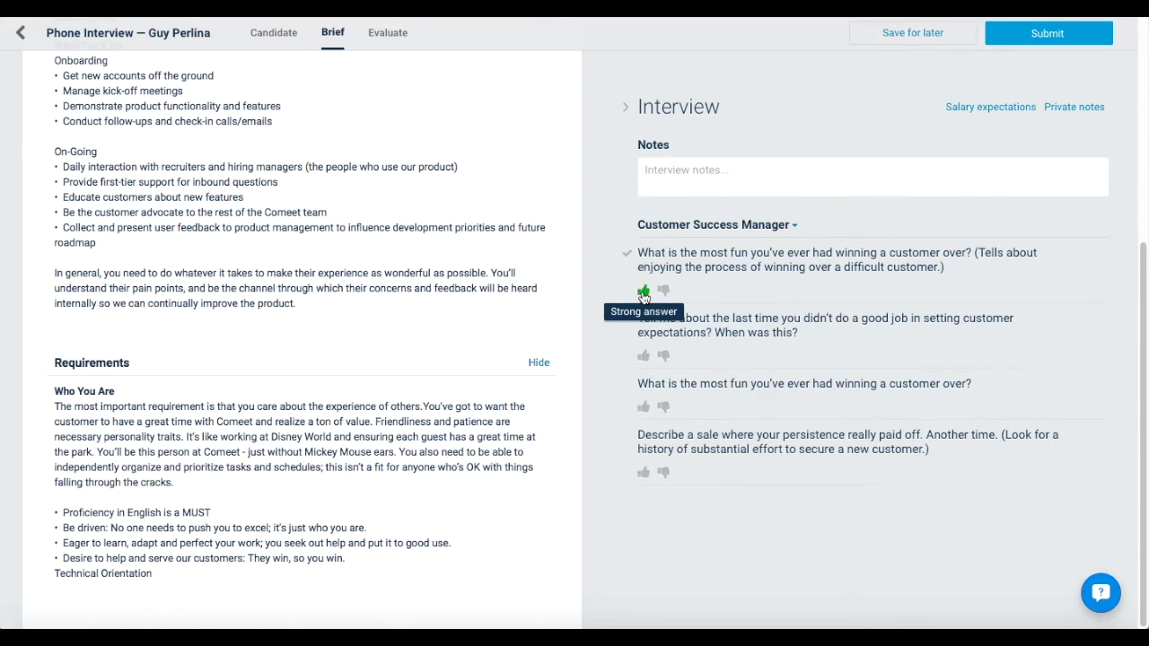
{"action": "left_click", "coordinate": [643, 291]}
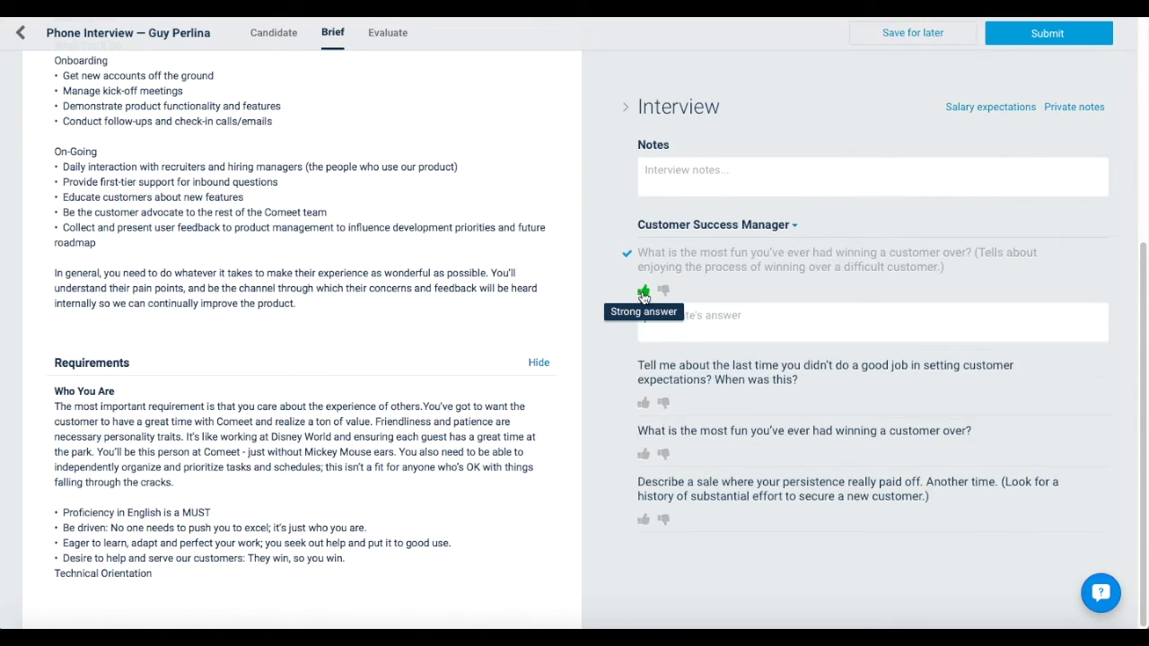
{"action": "left_click", "coordinate": [664, 403]}
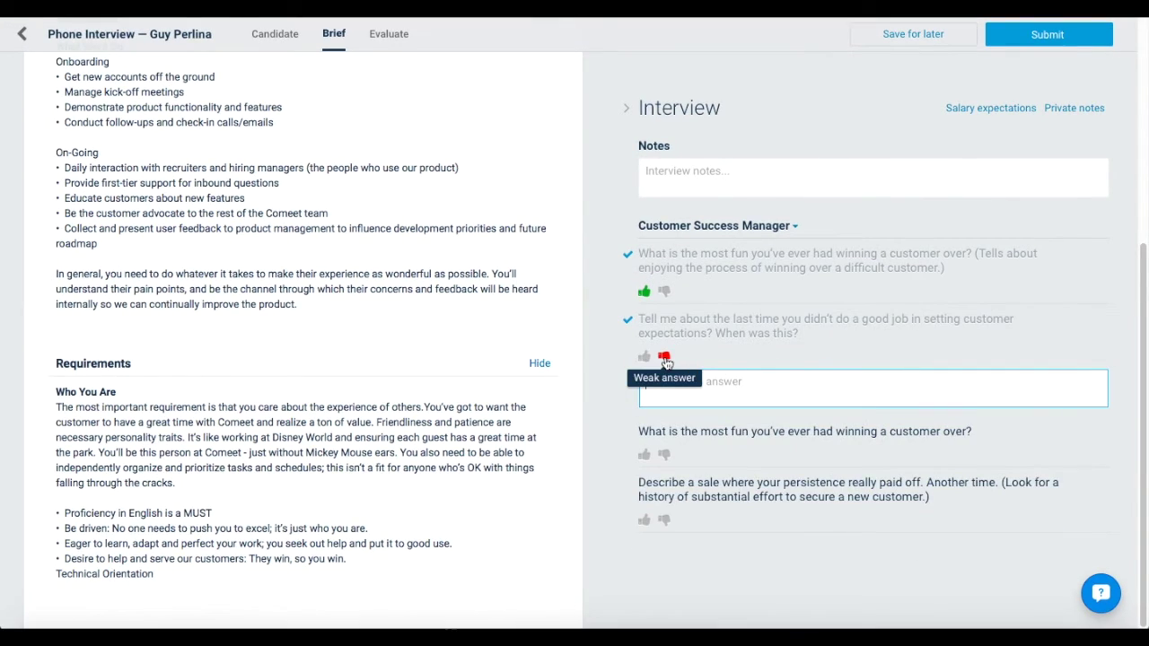
{"action": "left_click", "coordinate": [391, 34]}
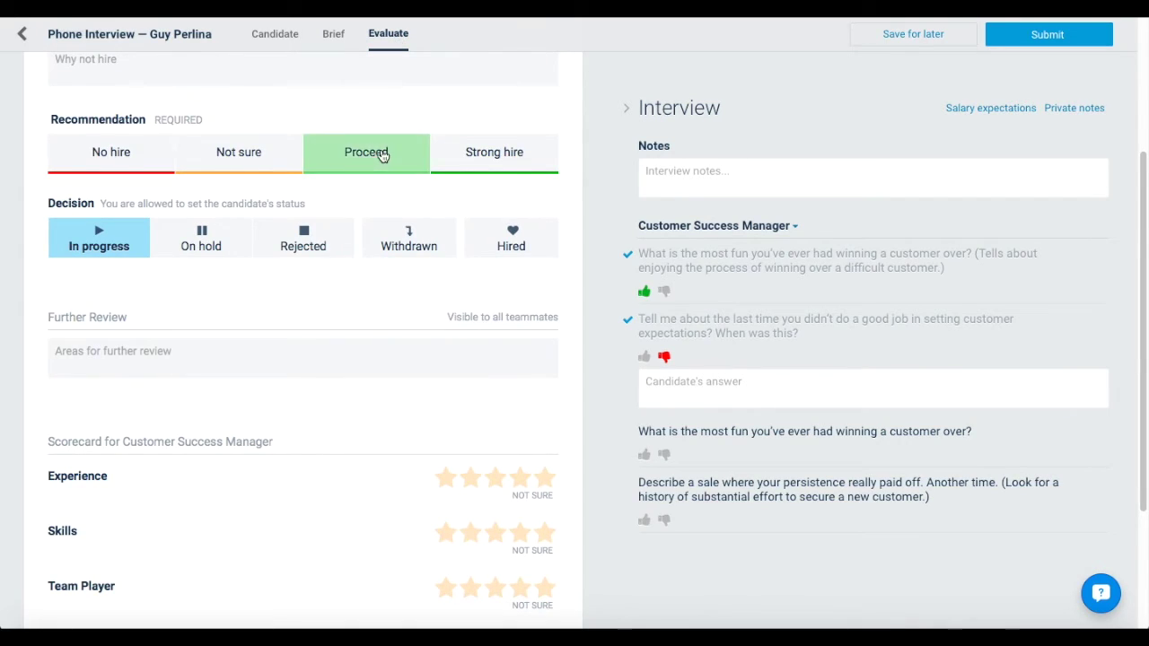
Recommend Proceed and rate Experience 4, Skills 3 and Team Player 2 stars
{"action": "scroll", "coordinate": [379, 153], "scroll_direction": "up", "scroll_amount": 3}
{"action": "left_click", "coordinate": [310, 191]}
{"action": "left_click", "coordinate": [312, 270]}
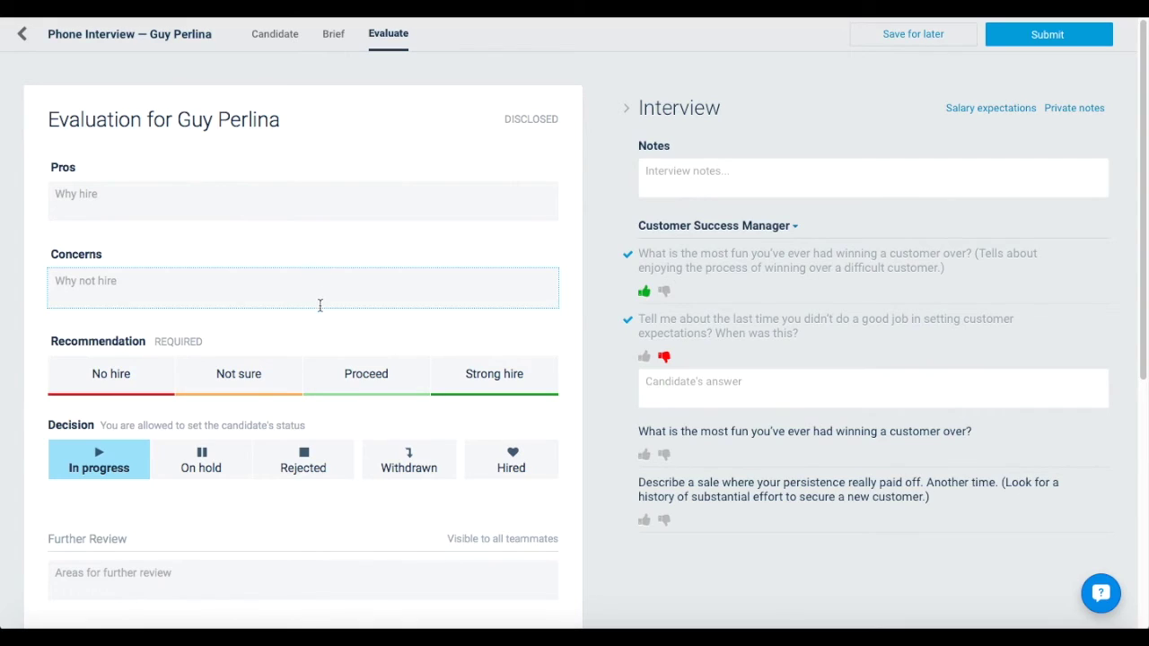
{"action": "left_click", "coordinate": [364, 374]}
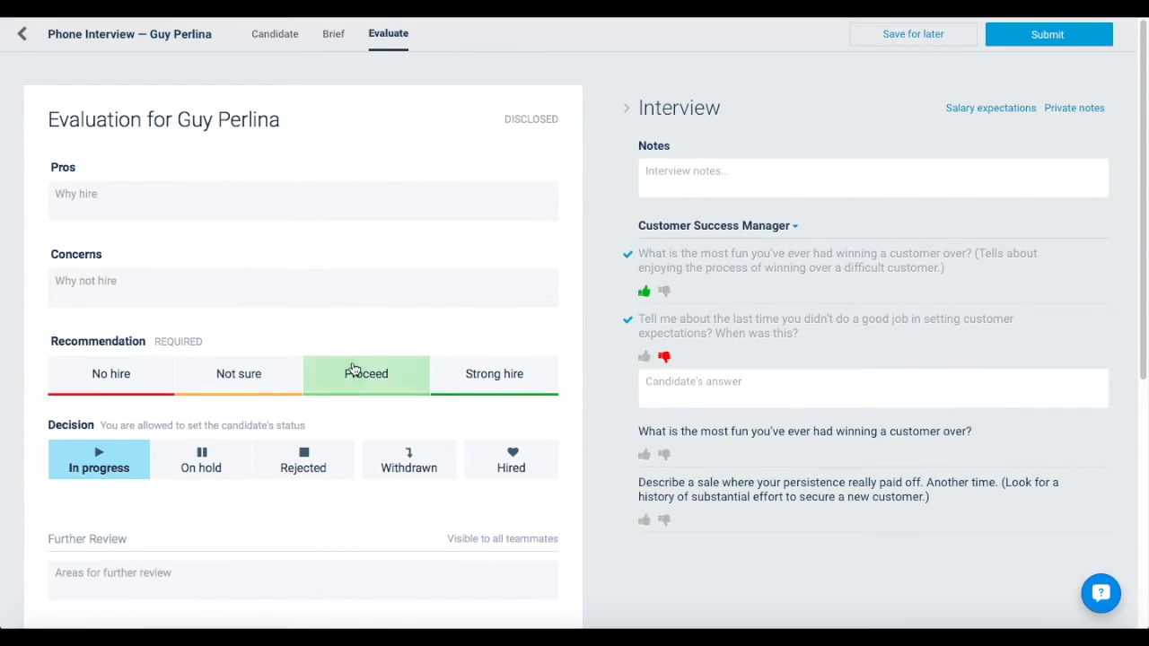
{"action": "scroll", "coordinate": [366, 378], "scroll_direction": "down", "scroll_amount": 5}
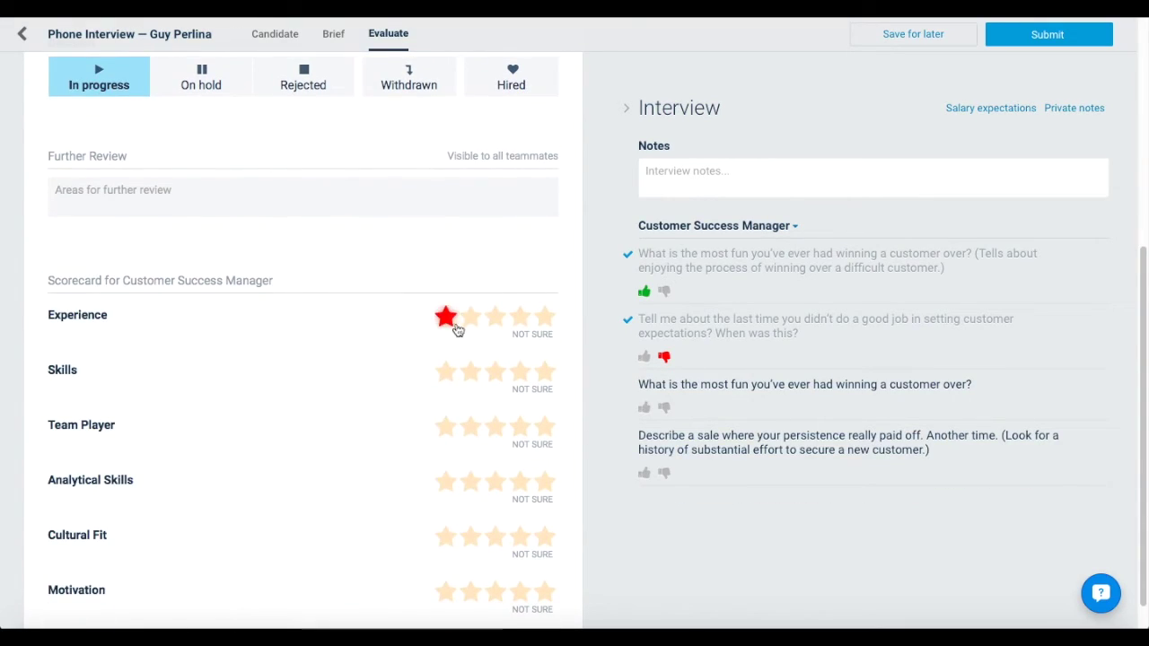
{"action": "left_click", "coordinate": [519, 319]}
{"action": "left_click", "coordinate": [496, 415]}
{"action": "left_click", "coordinate": [471, 515]}
Rate Analytical Skills 5, Cultural Fit 4 and Motivation 5 stars, then submit the evaluation
{"action": "scroll", "coordinate": [476, 526], "scroll_direction": "down", "scroll_amount": 2}
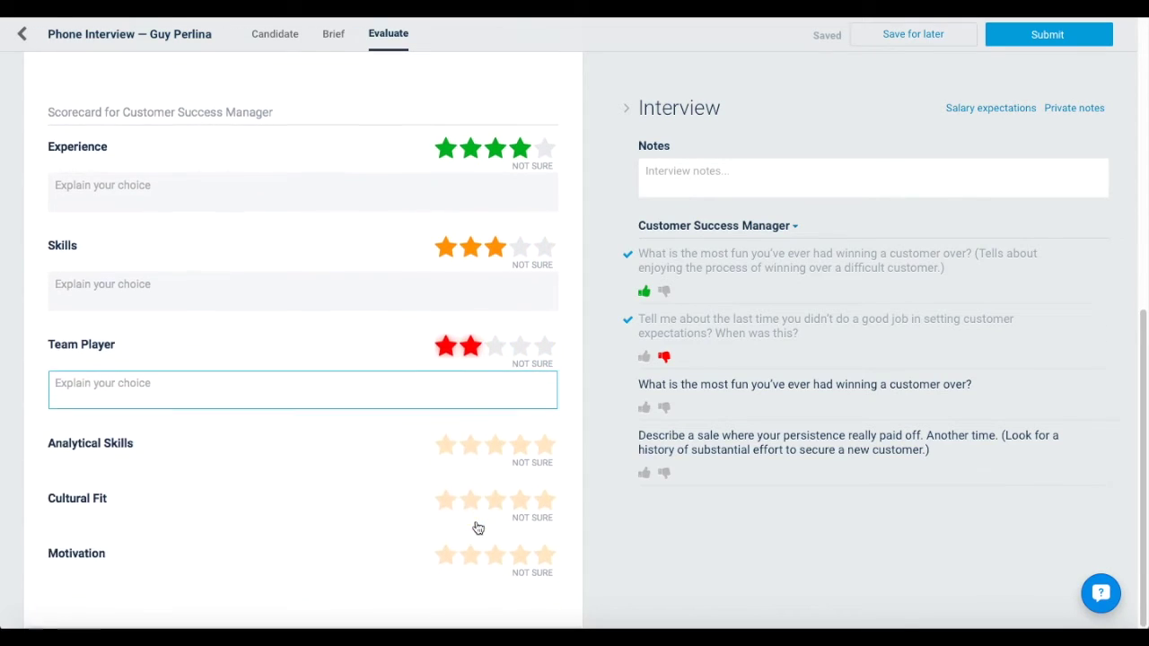
{"action": "left_click", "coordinate": [543, 444]}
{"action": "left_click", "coordinate": [521, 545]}
{"action": "scroll", "coordinate": [525, 548], "scroll_direction": "down", "scroll_amount": 1}
{"action": "left_click", "coordinate": [544, 559]}
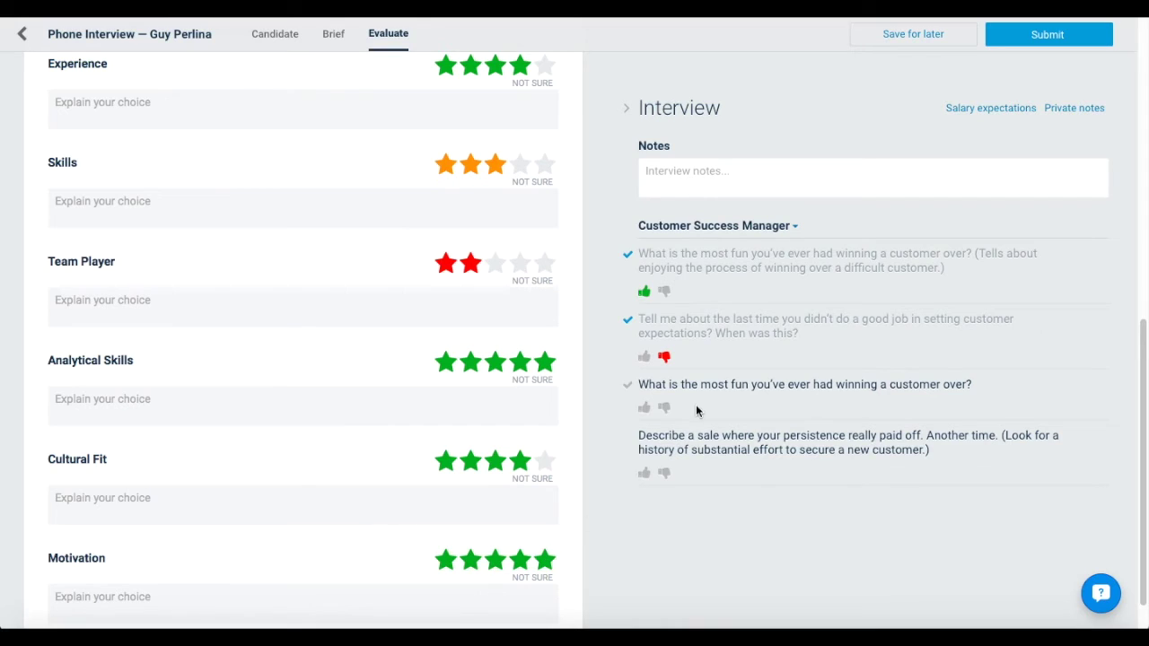
{"action": "left_click", "coordinate": [1028, 38]}
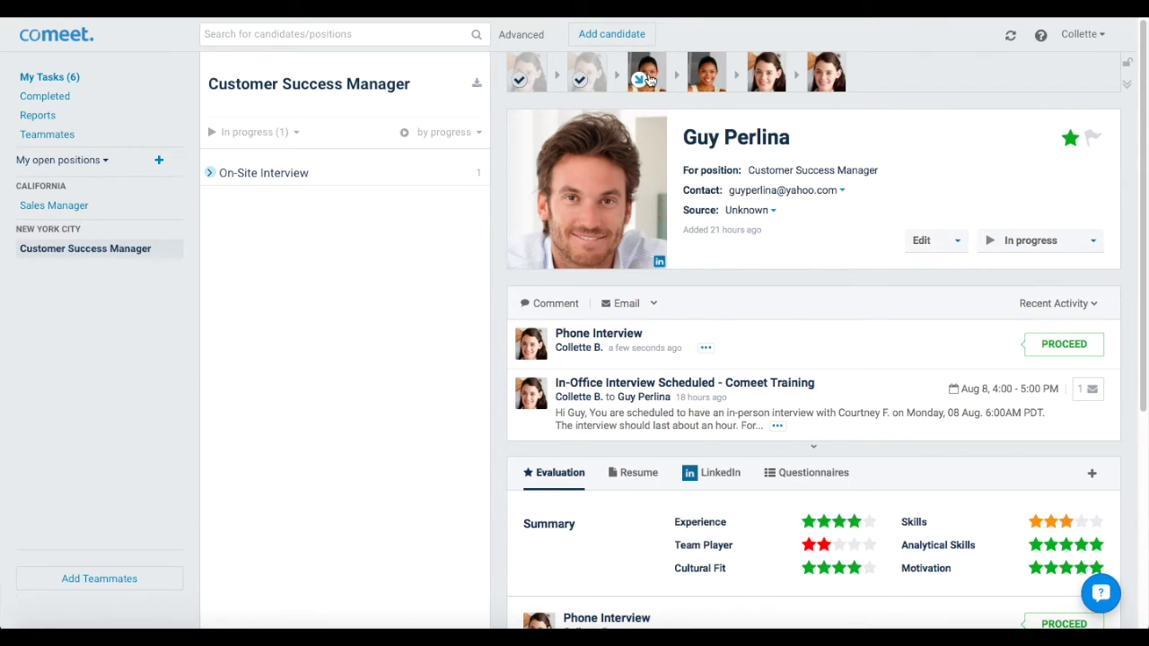
Open Reports to see August 2016 positions: 2 open, 2 new, none closed or hired
{"action": "left_click", "coordinate": [37, 115]}
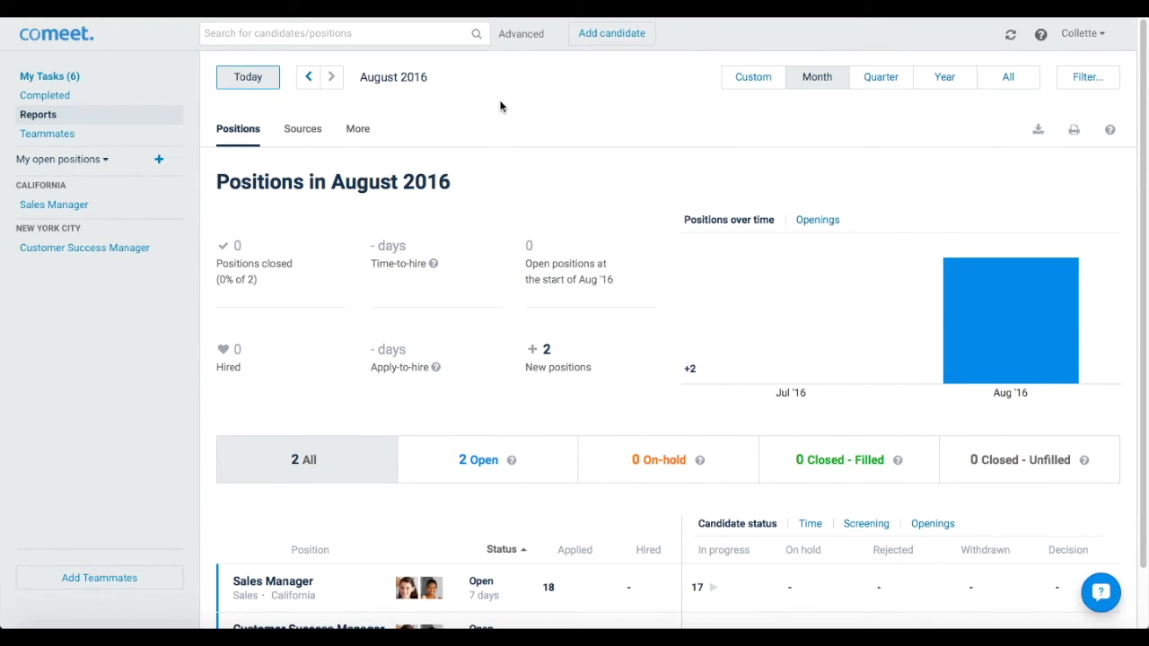
Open Advanced candidate search to reveal the Add Search Fields panel
{"action": "left_click", "coordinate": [519, 36]}
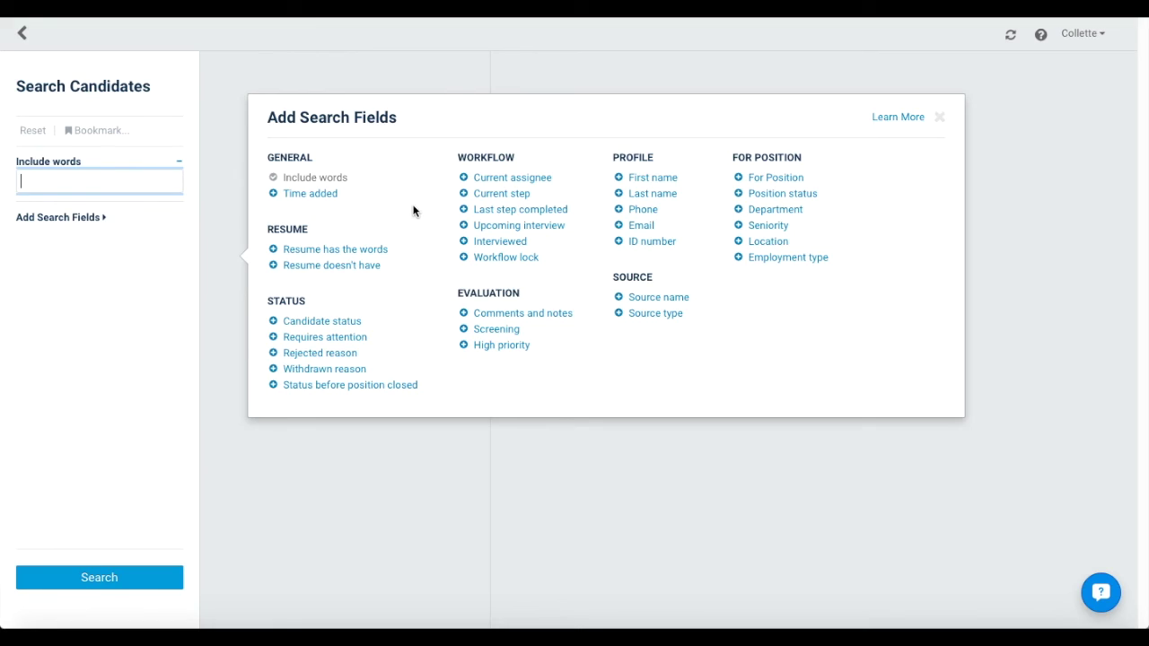
Search resumes for the word 'Html' and open the single matching Sales Manager candidate
{"action": "left_click", "coordinate": [377, 249]}
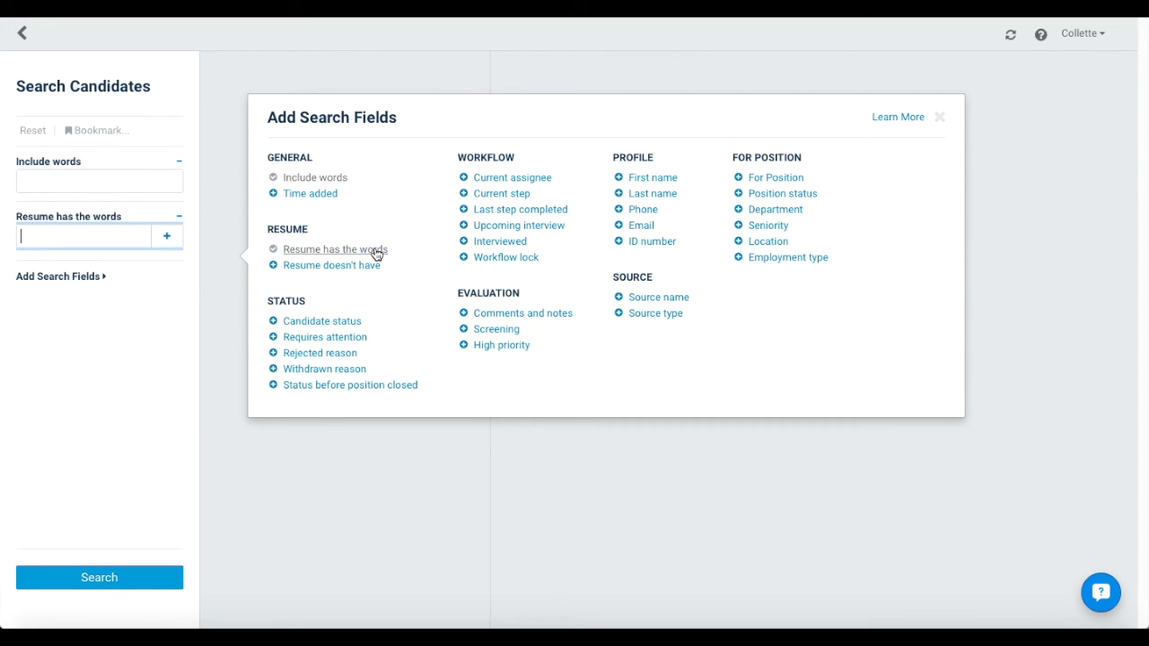
{"action": "type", "text": "Html"}
{"action": "key", "text": "Return"}
{"action": "left_click", "coordinate": [298, 193]}
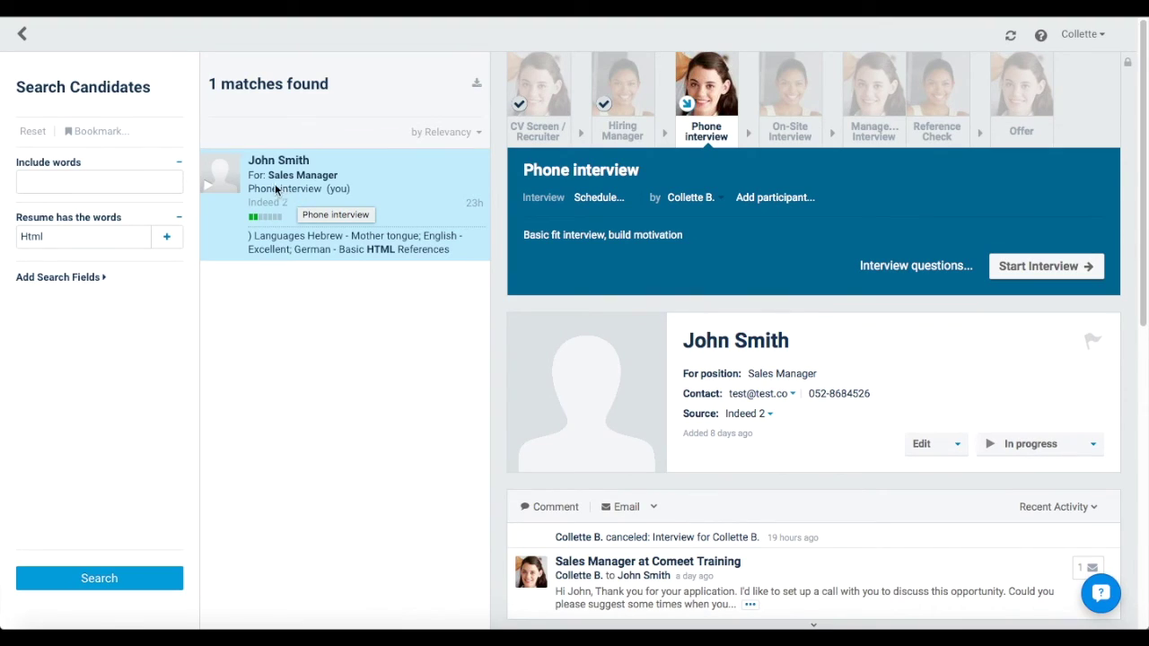
From the Teammates list, invite a new teammate by entering their e-mail address
{"action": "left_click", "coordinate": [23, 37]}
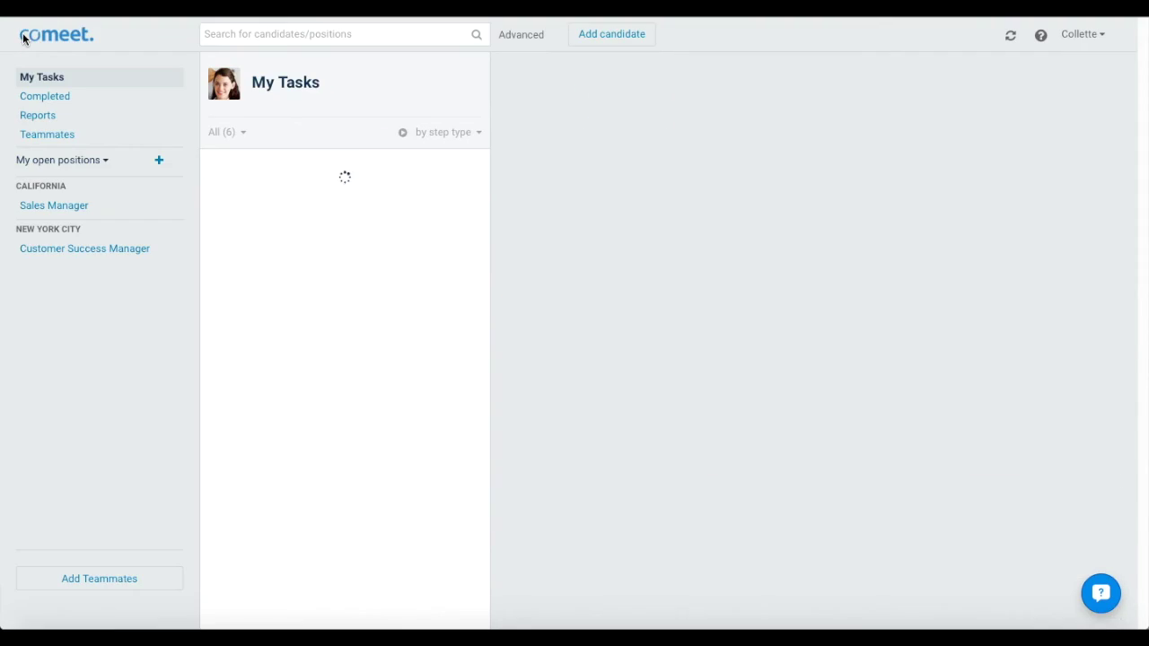
{"action": "left_click", "coordinate": [56, 133]}
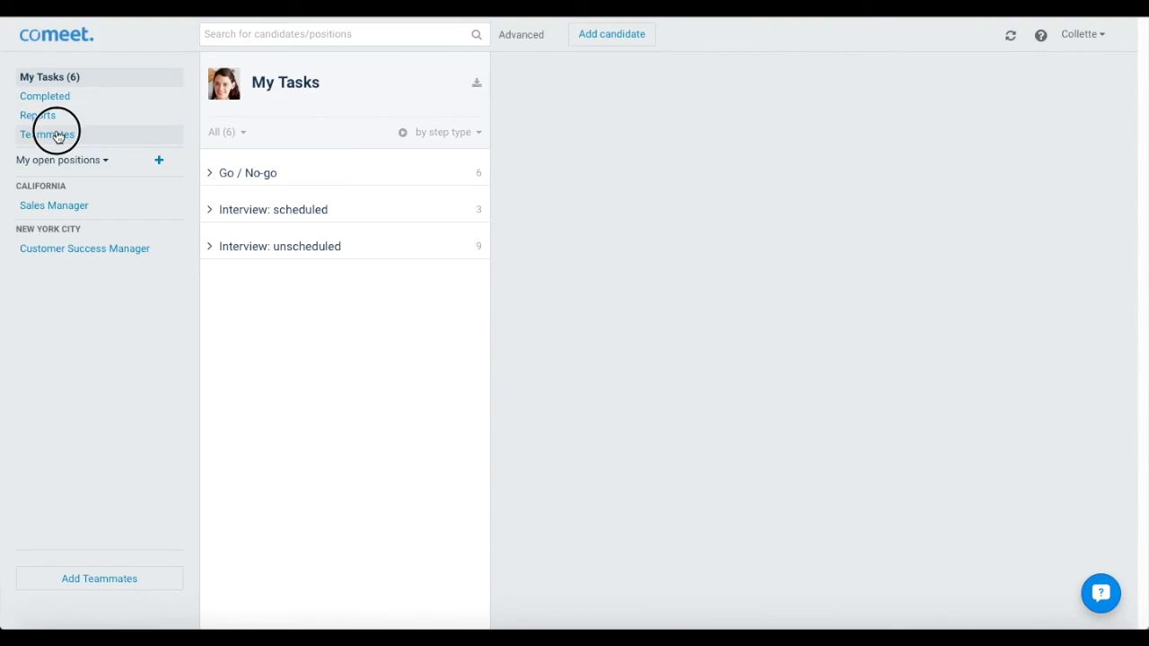
{"action": "left_click", "coordinate": [977, 103]}
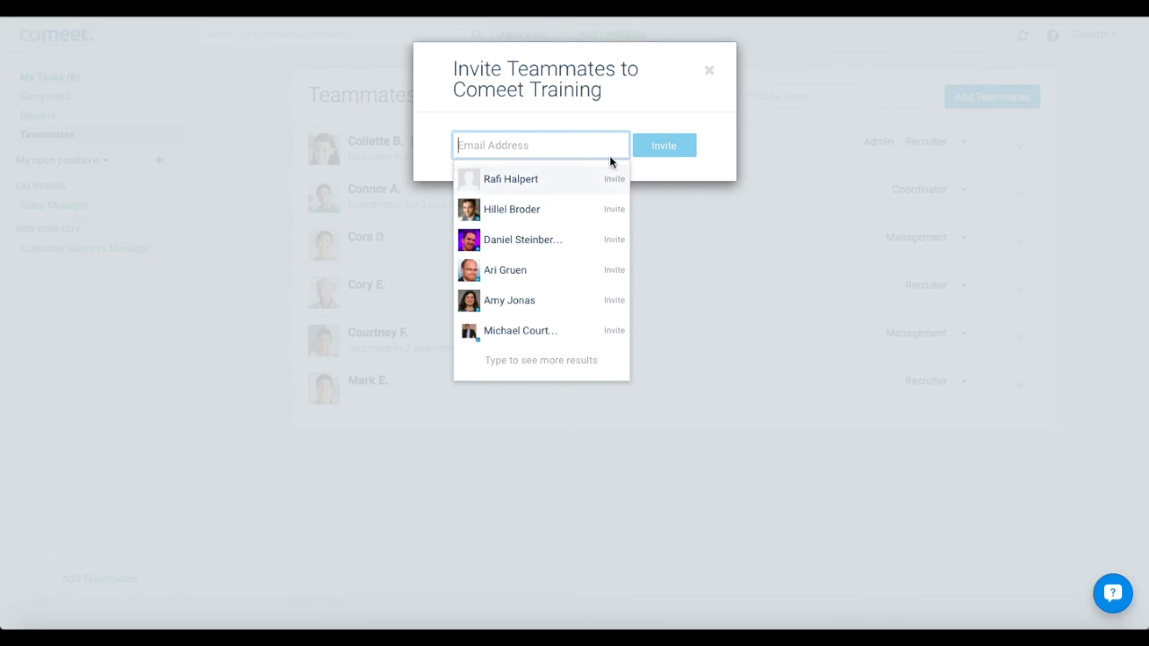
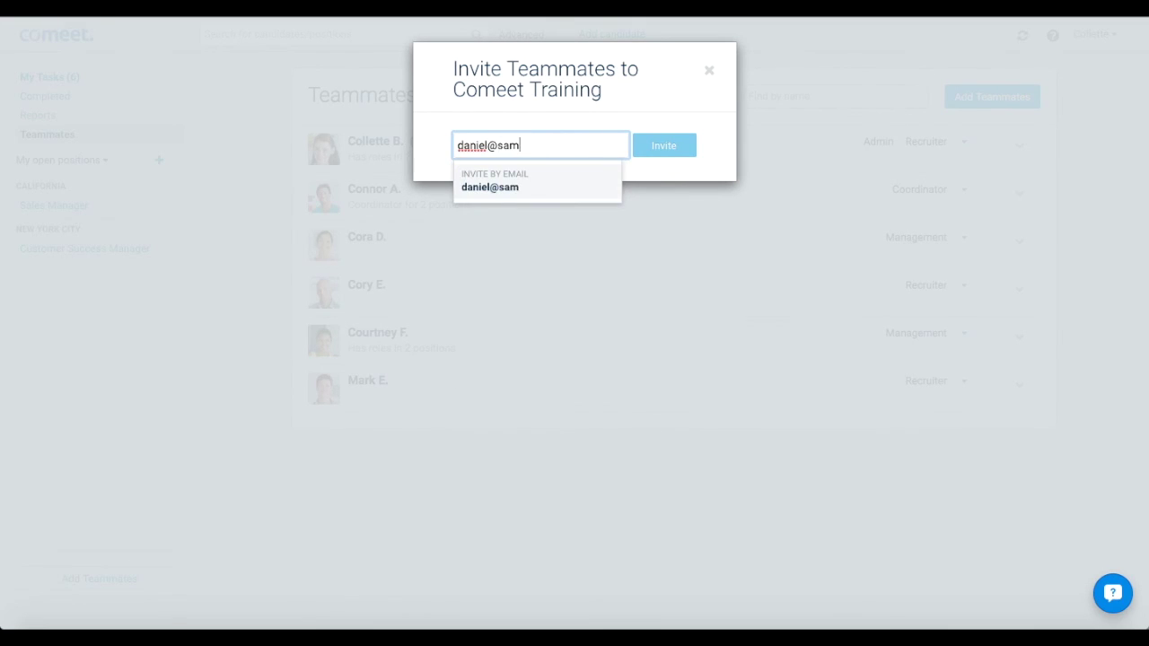
{"action": "left_click", "coordinate": [582, 187]}
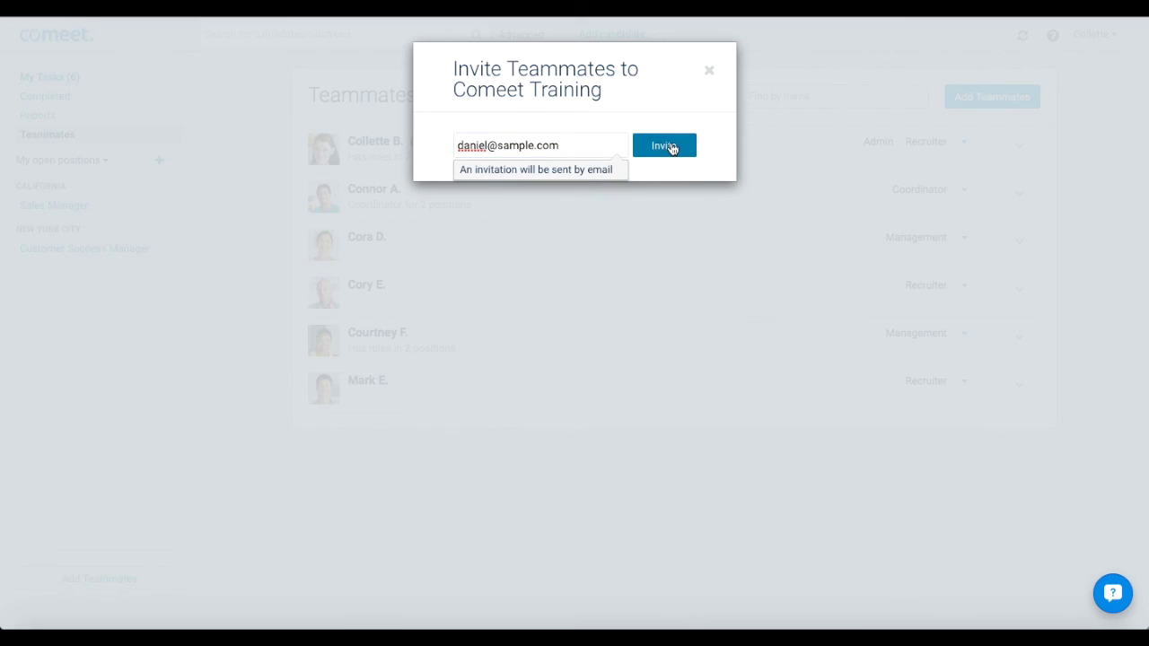
{"action": "left_click", "coordinate": [672, 149]}
Change the pending teammate's role from Member to Recruiter, then open Edit user for them
{"action": "left_click", "coordinate": [709, 72]}
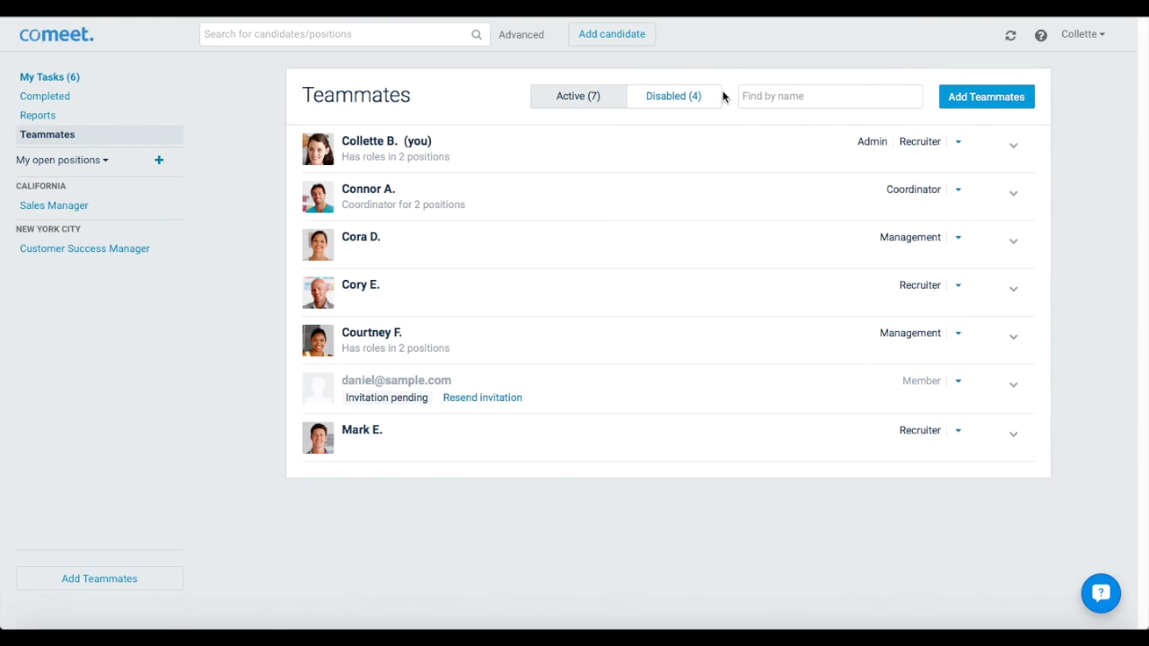
{"action": "left_click", "coordinate": [963, 386]}
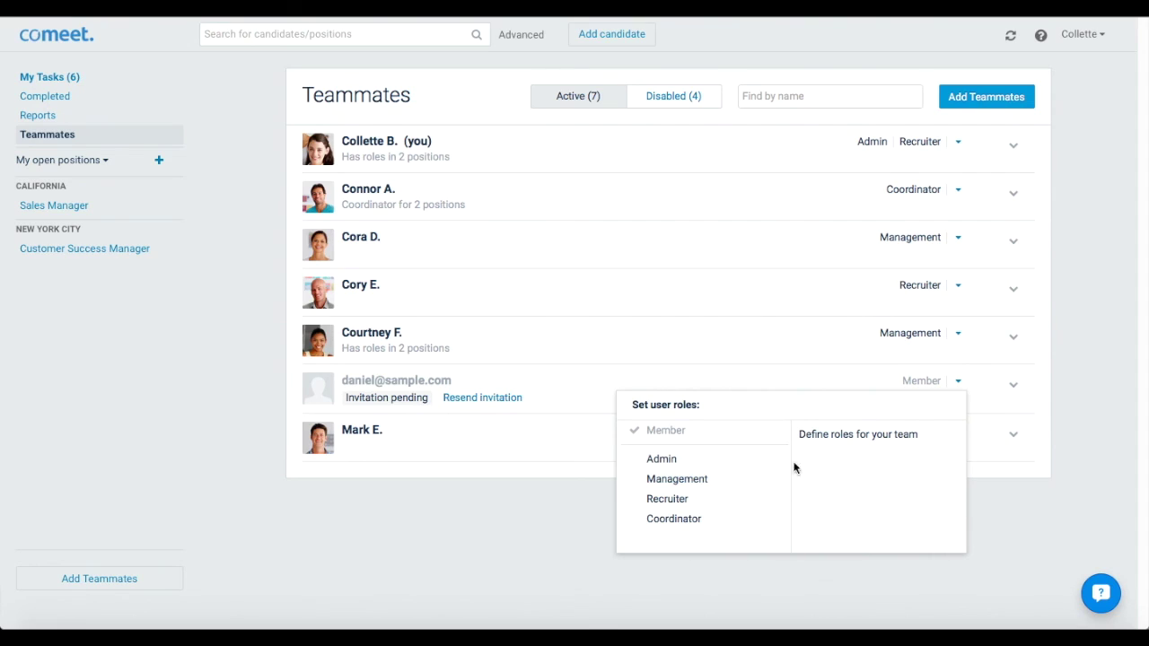
{"action": "left_click", "coordinate": [724, 501]}
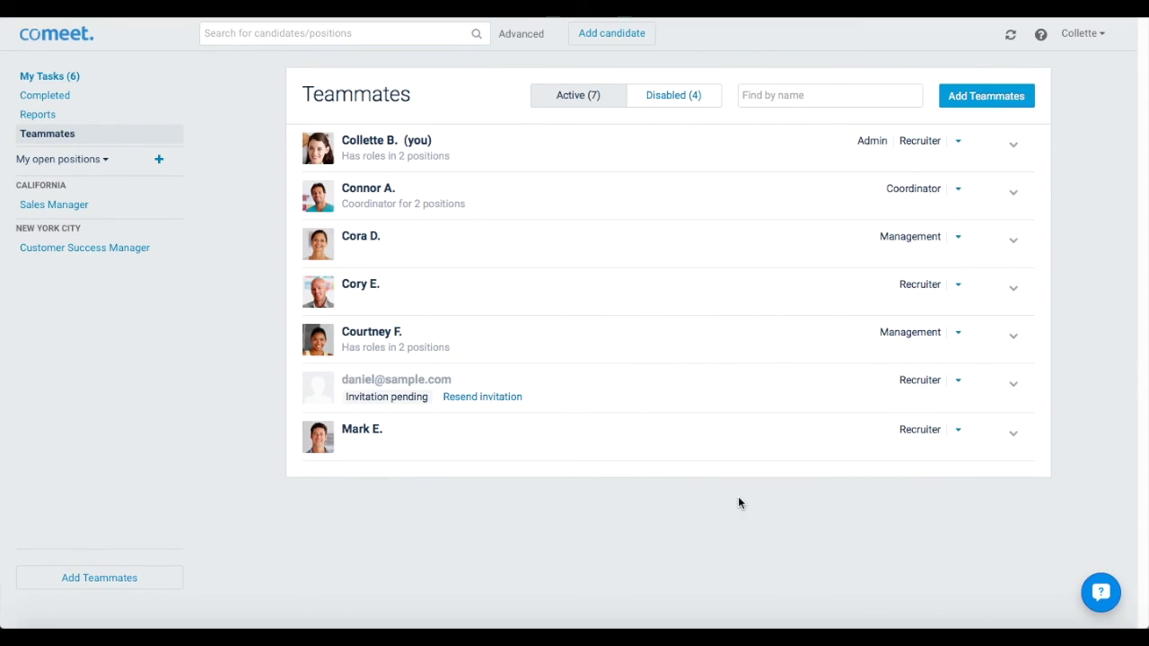
{"action": "left_click", "coordinate": [1012, 385]}
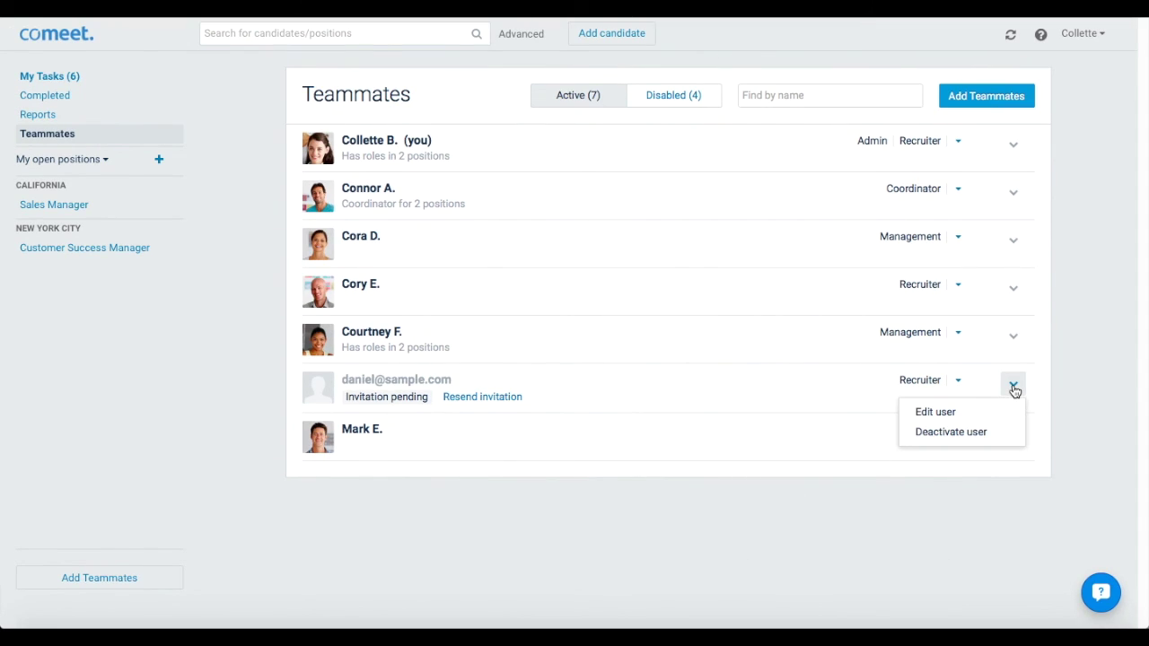
{"action": "left_click", "coordinate": [956, 412]}
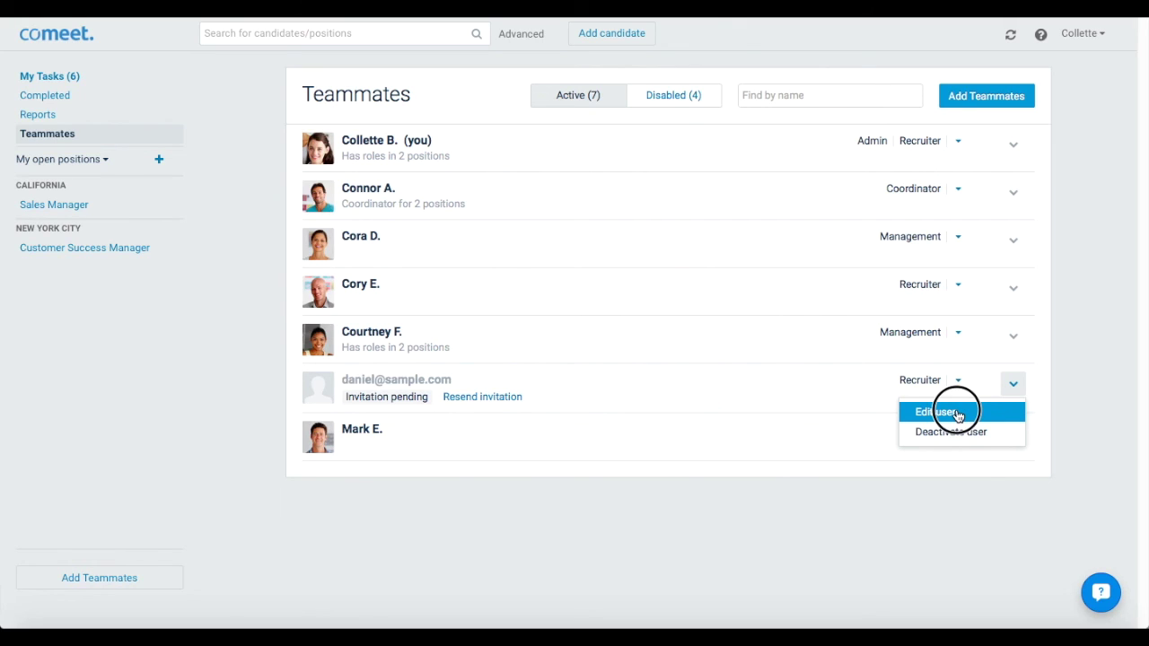